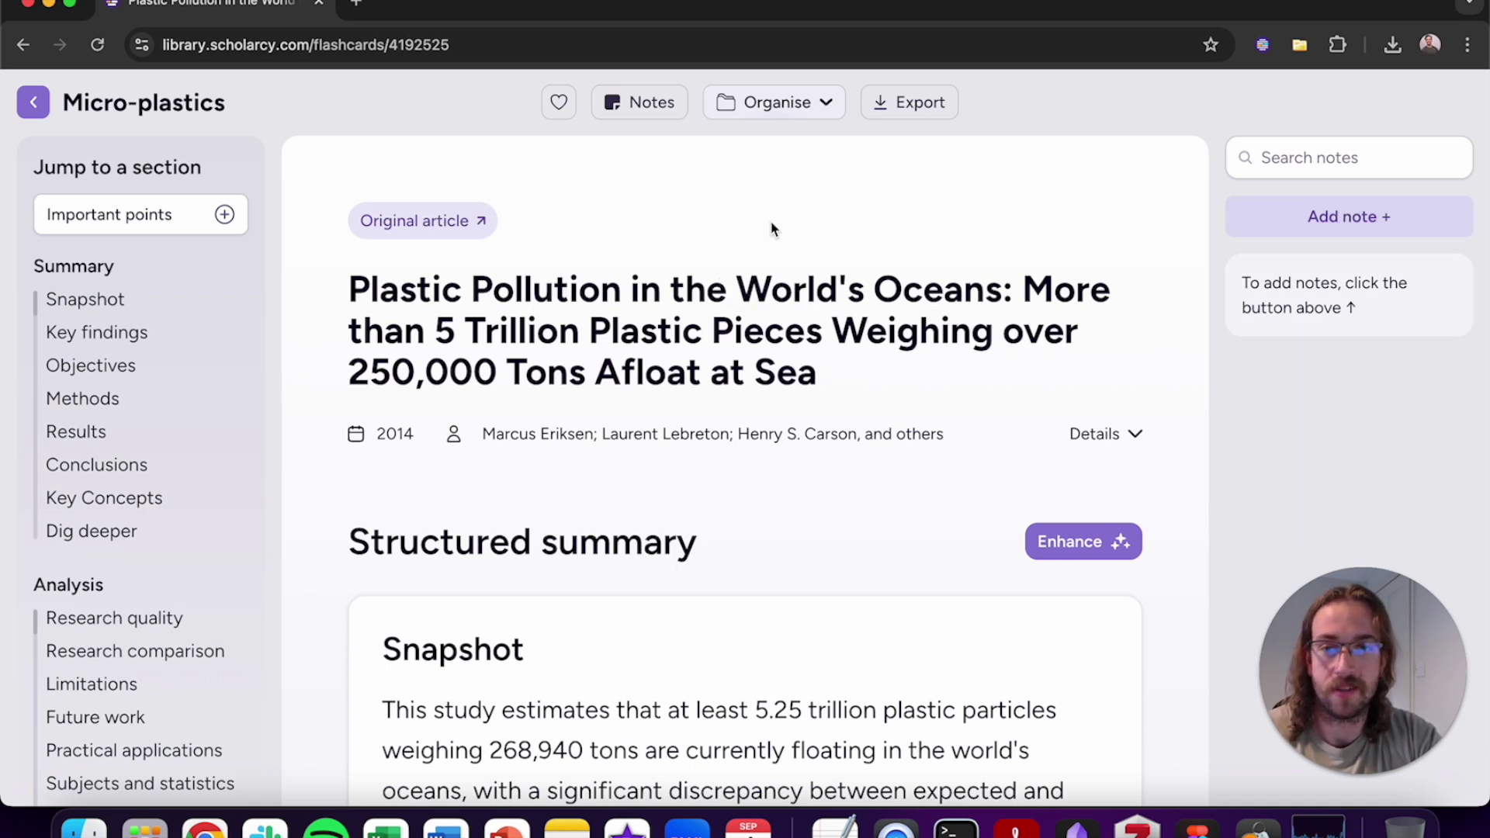
Hide and re-show the notes panel, then scroll down the summary
click(650, 115)
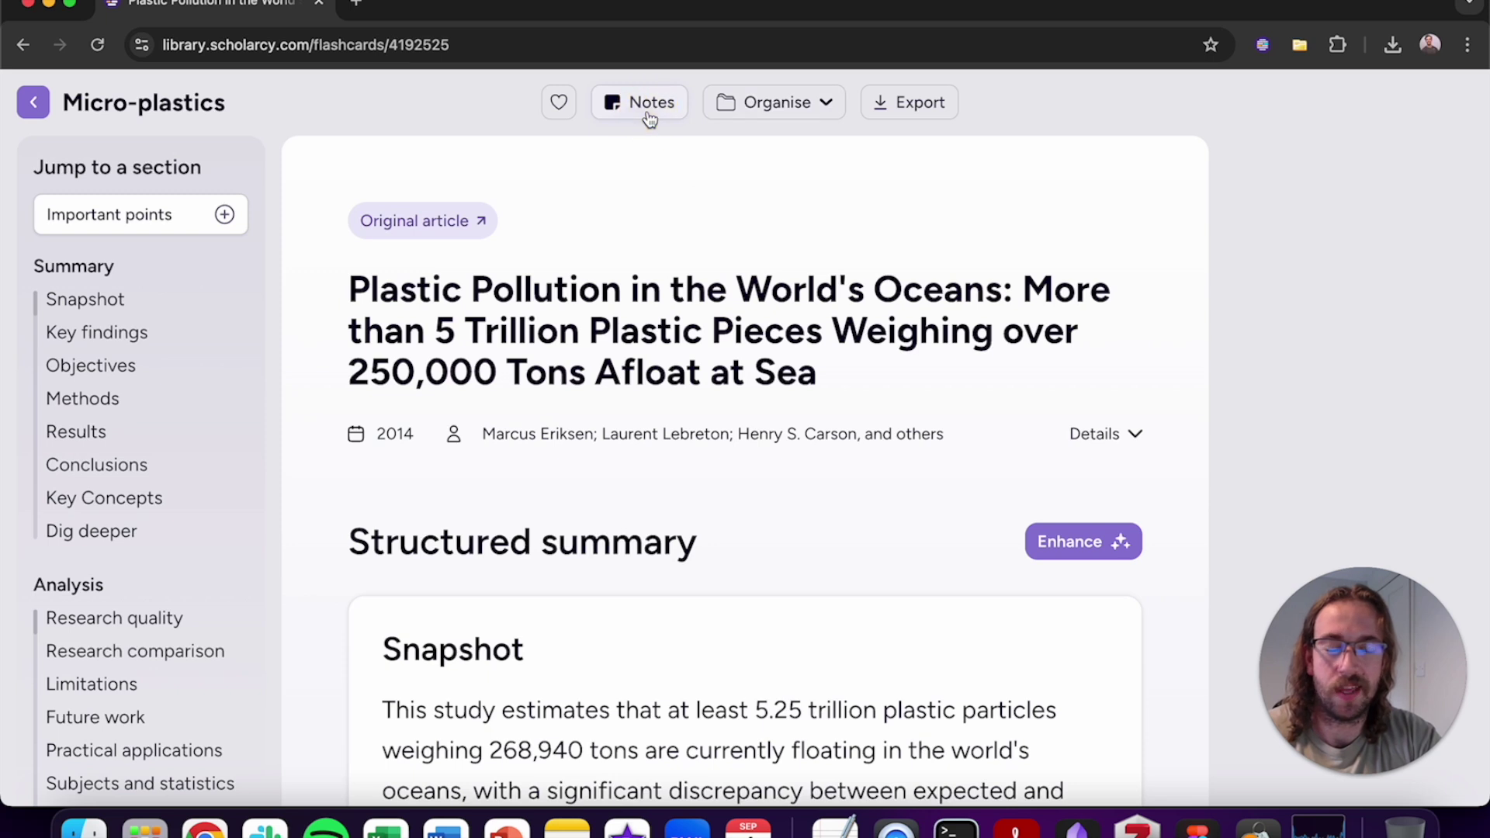
click(650, 116)
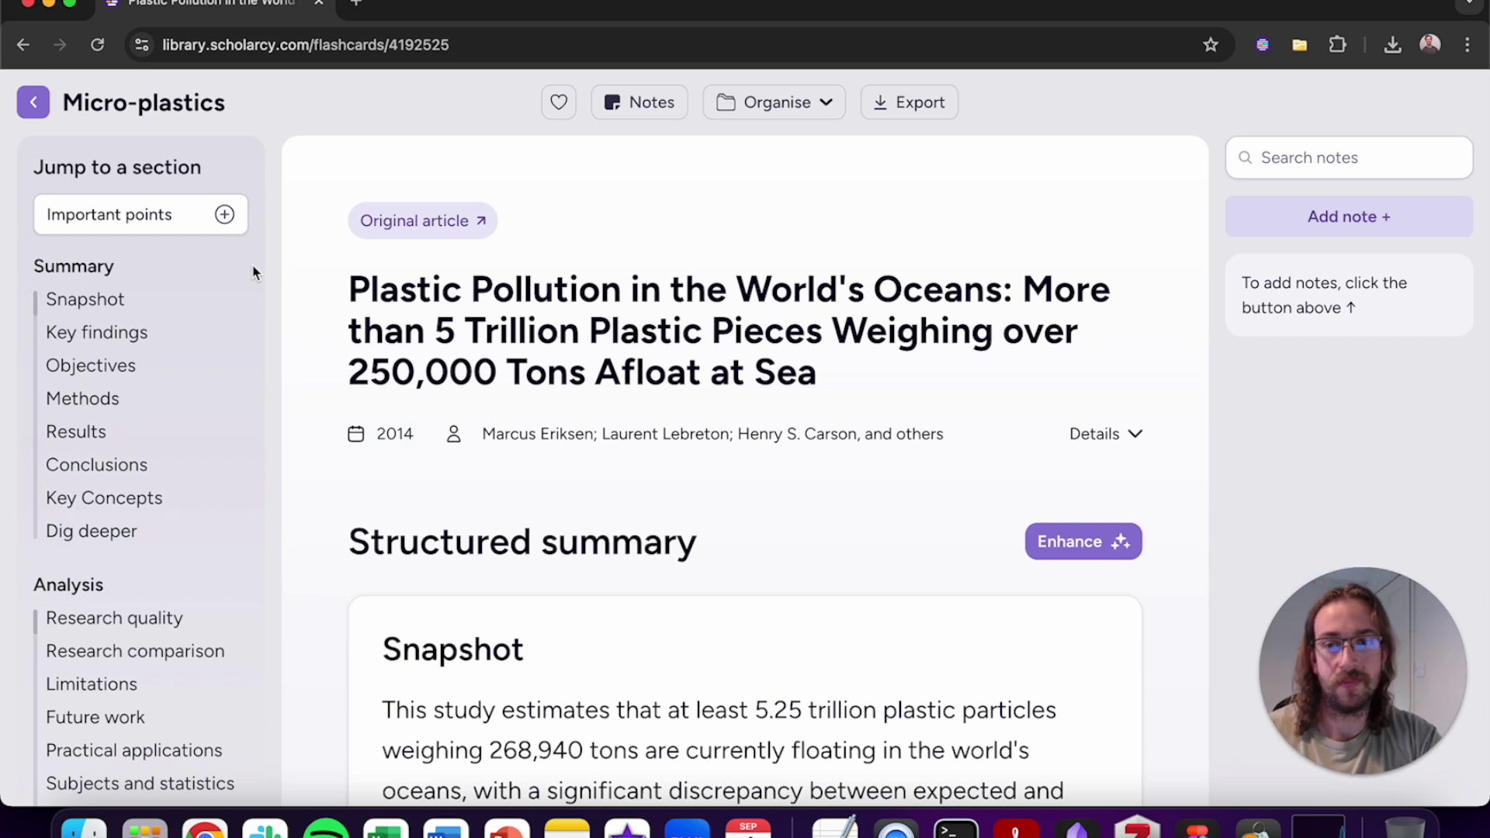
scroll(783, 486, down, 1)
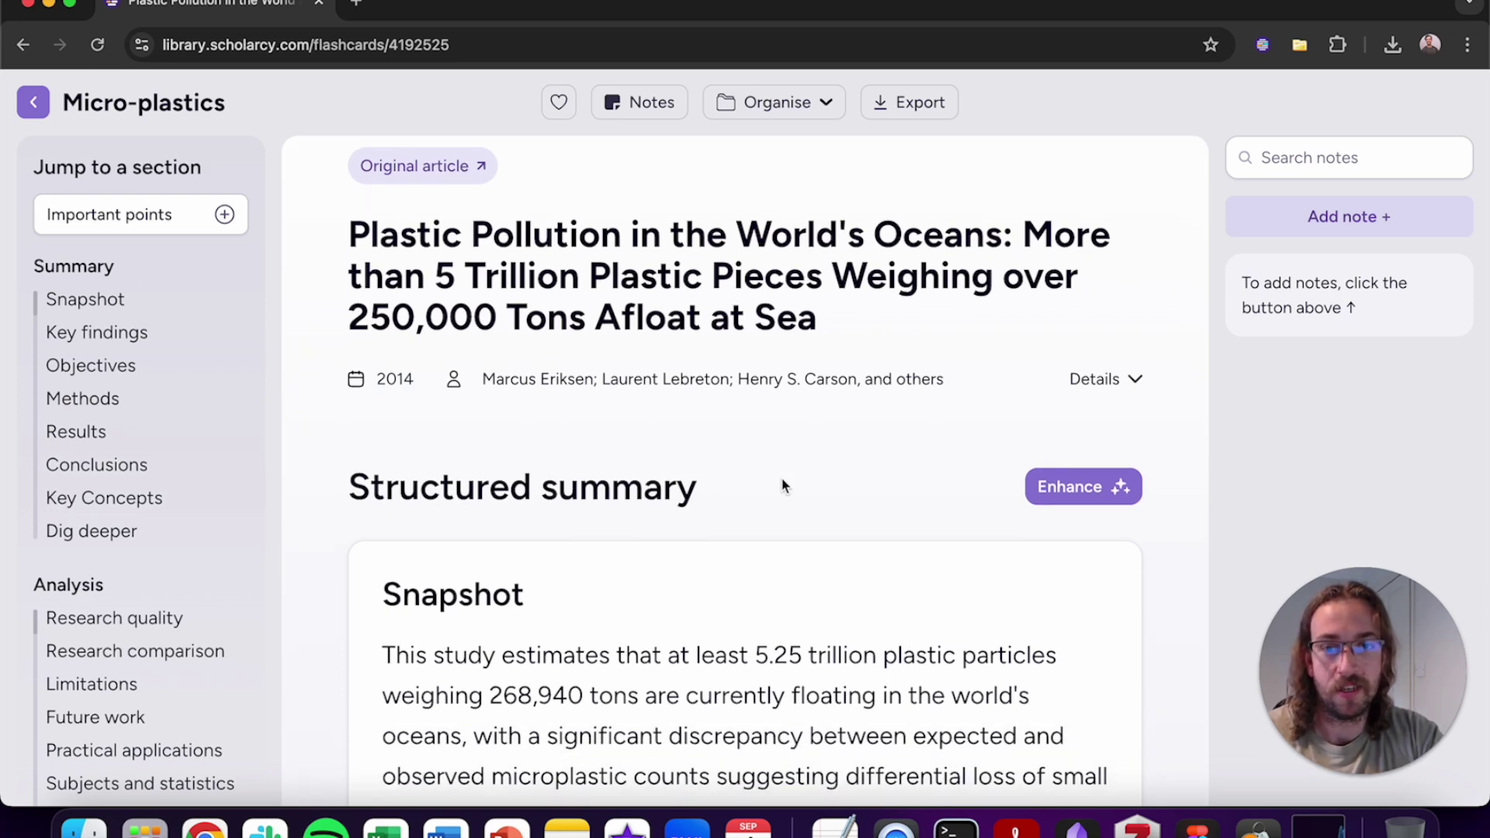
scroll(783, 487, down, 1)
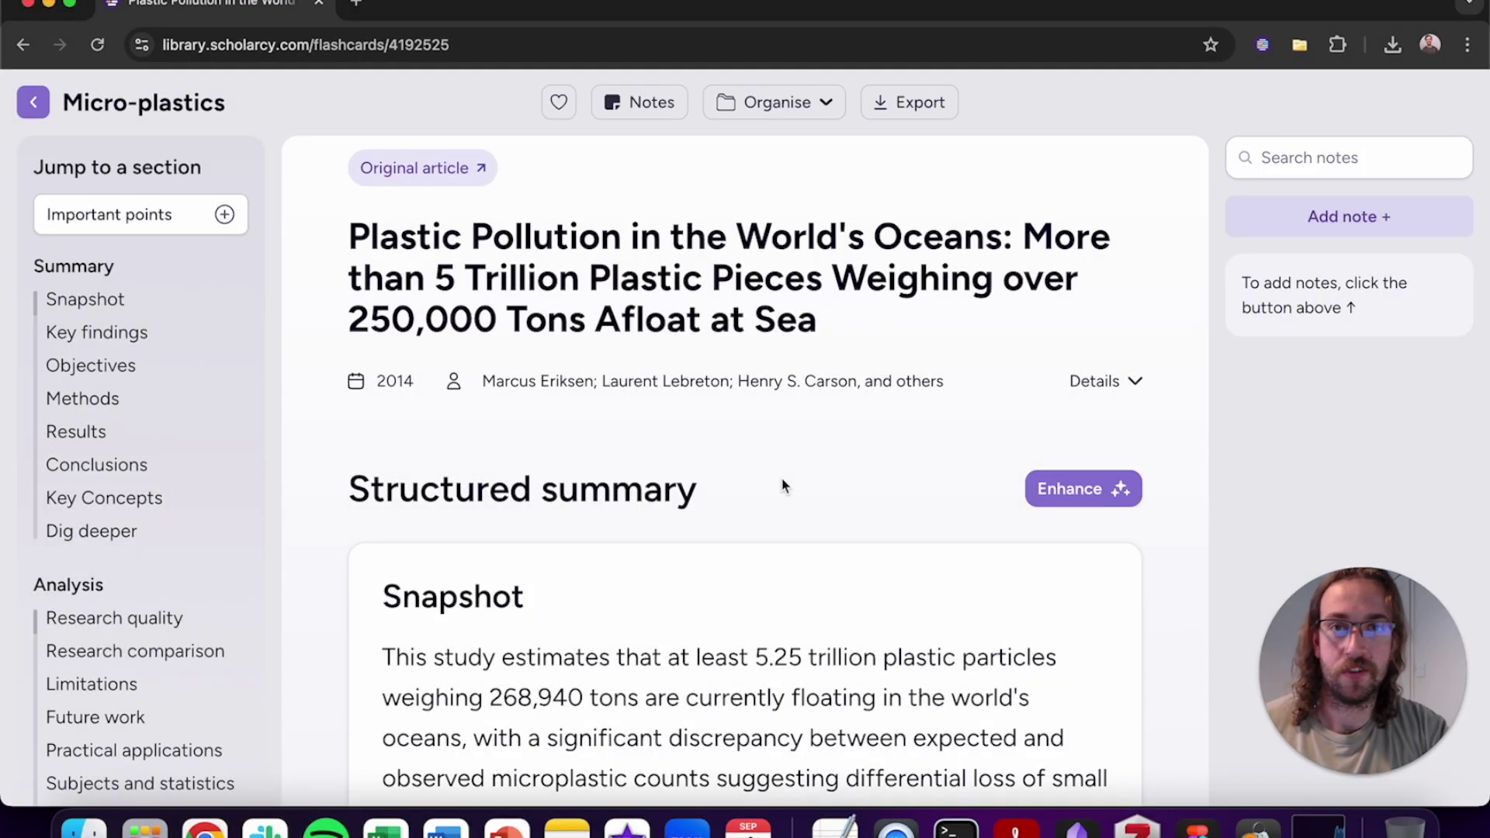
Expand and collapse the publication details, then open the Enhance simplification options
click(1119, 384)
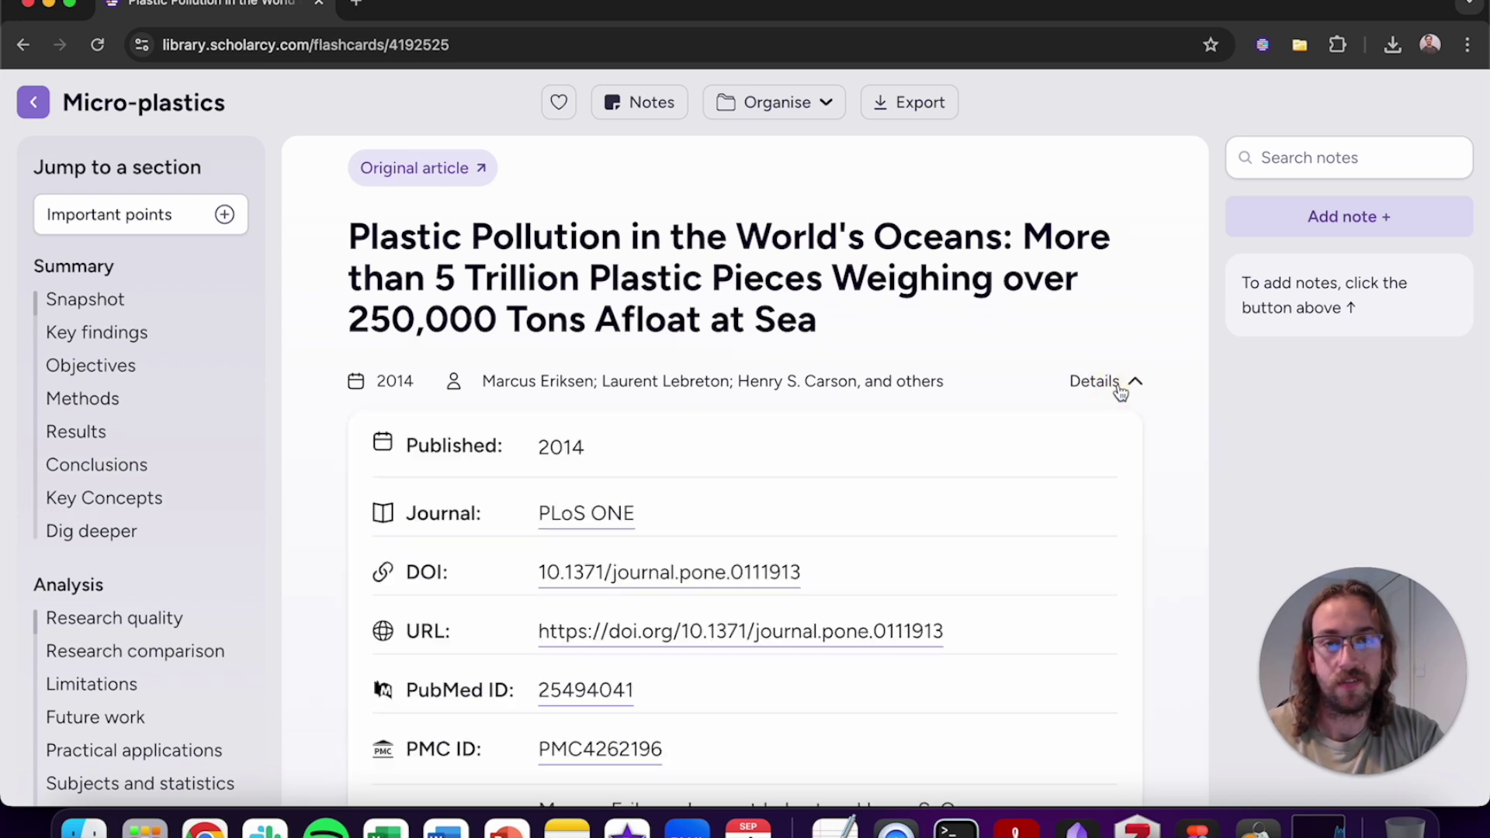
scroll(1118, 392, down, 2)
scroll(1118, 381, up, 2)
click(1112, 339)
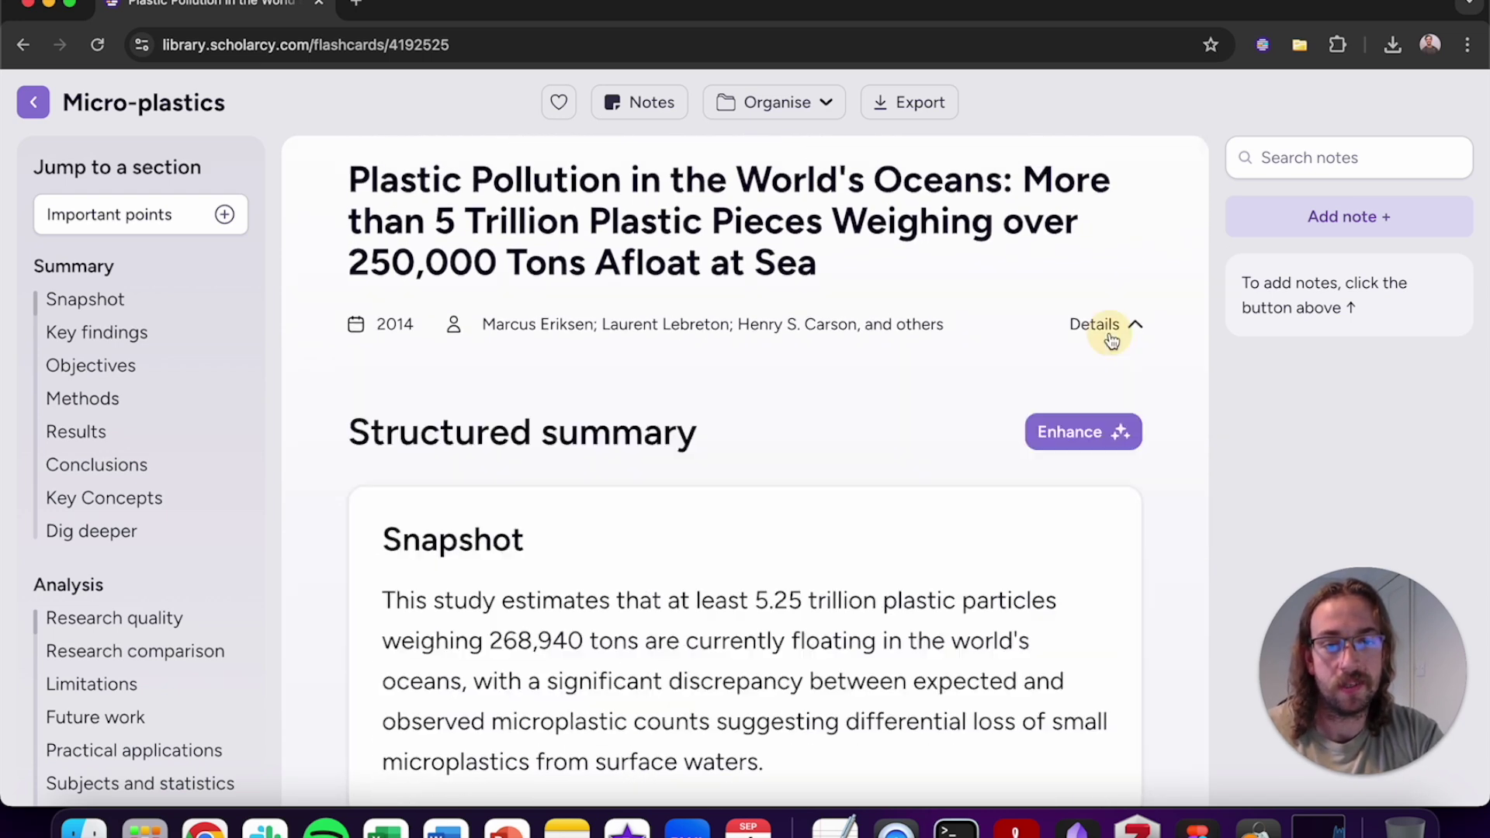
click(1101, 432)
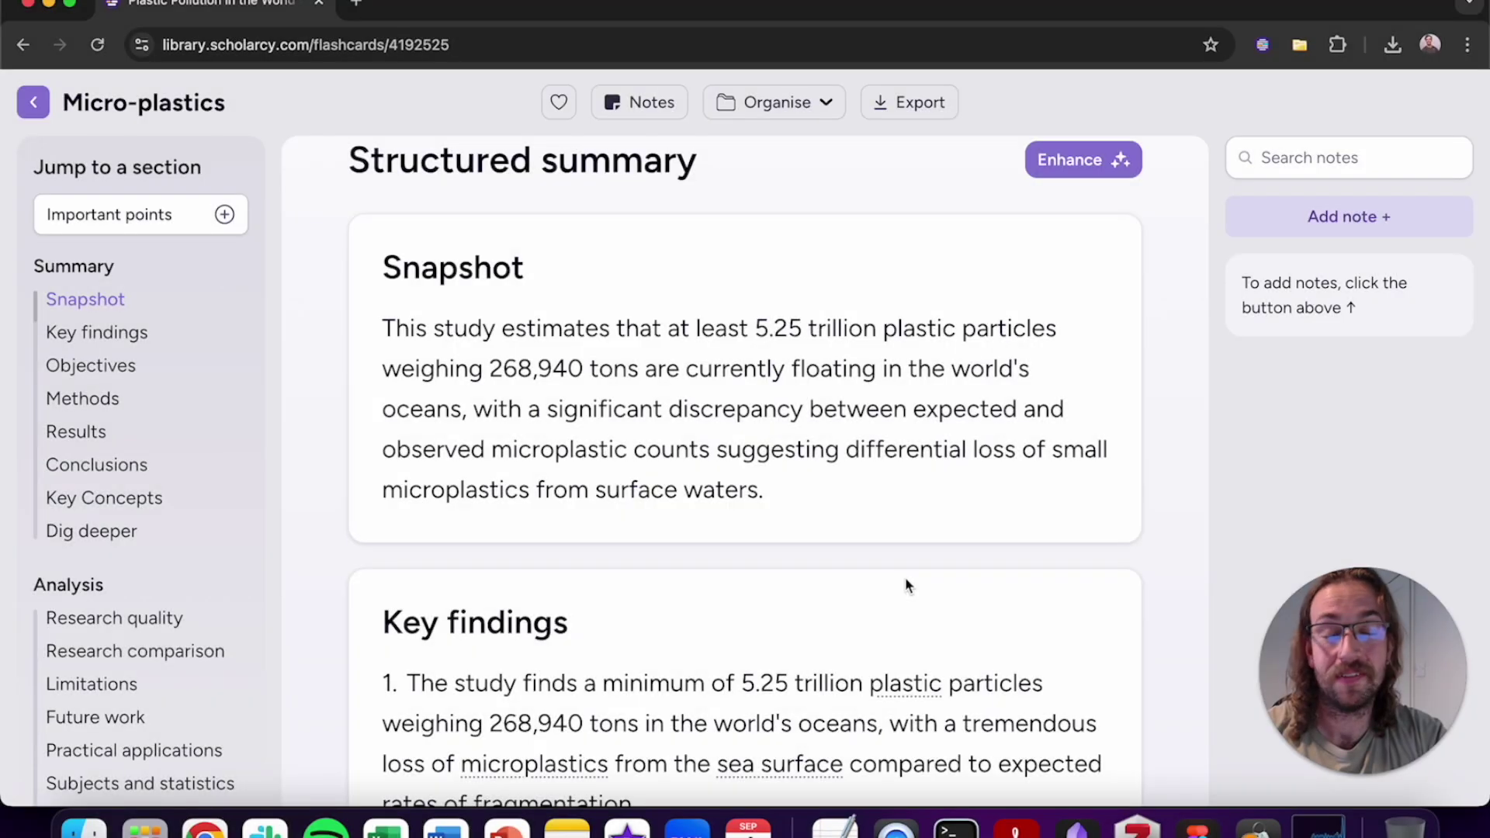
Expand Key findings to reveal points 4 and 5, and jump to finding 3's source text
scroll(905, 582, down, 5)
scroll(905, 578, down, 3)
click(746, 684)
scroll(765, 683, down, 3)
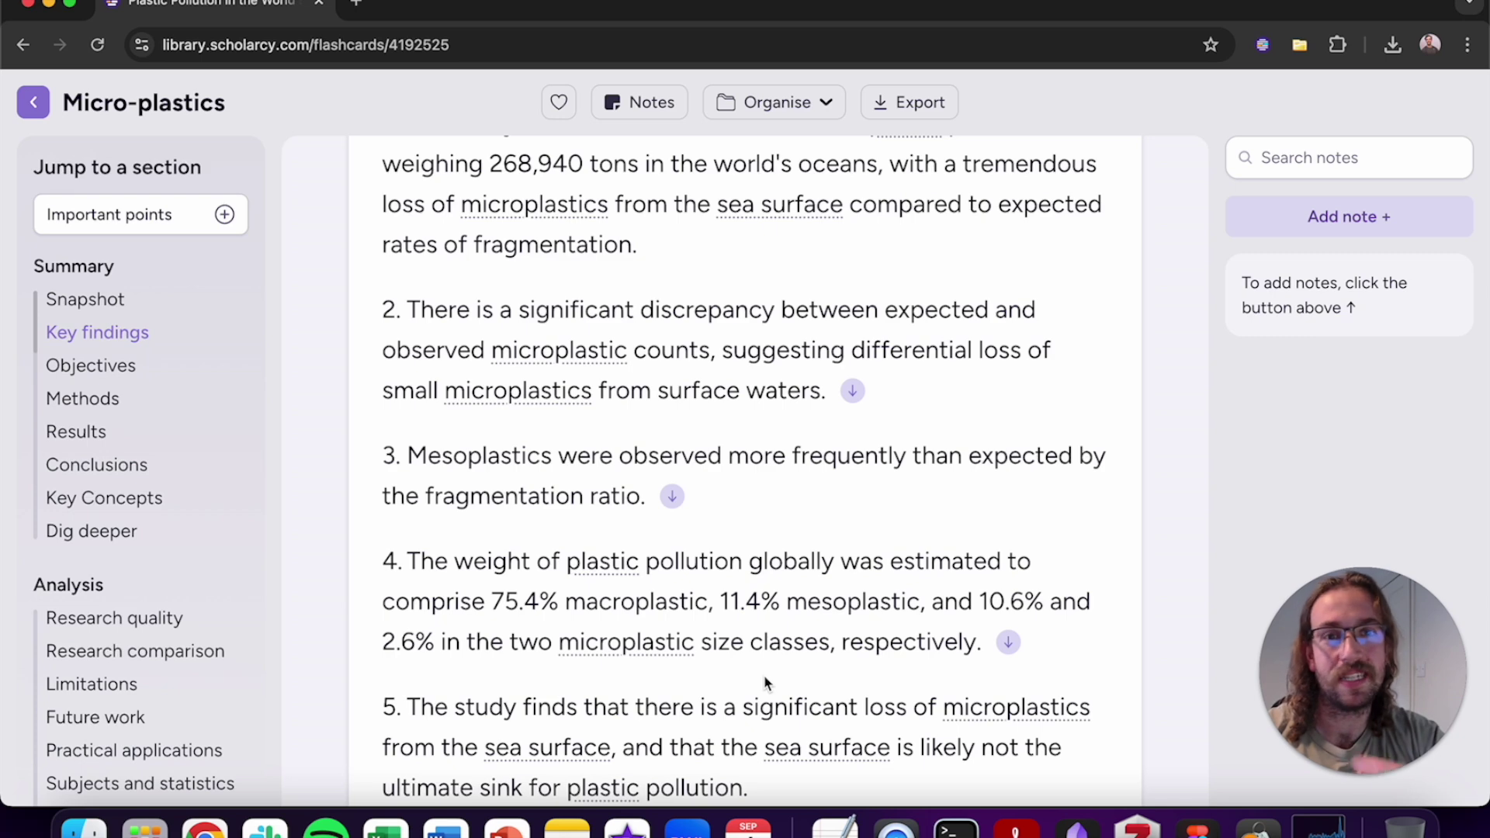
click(673, 497)
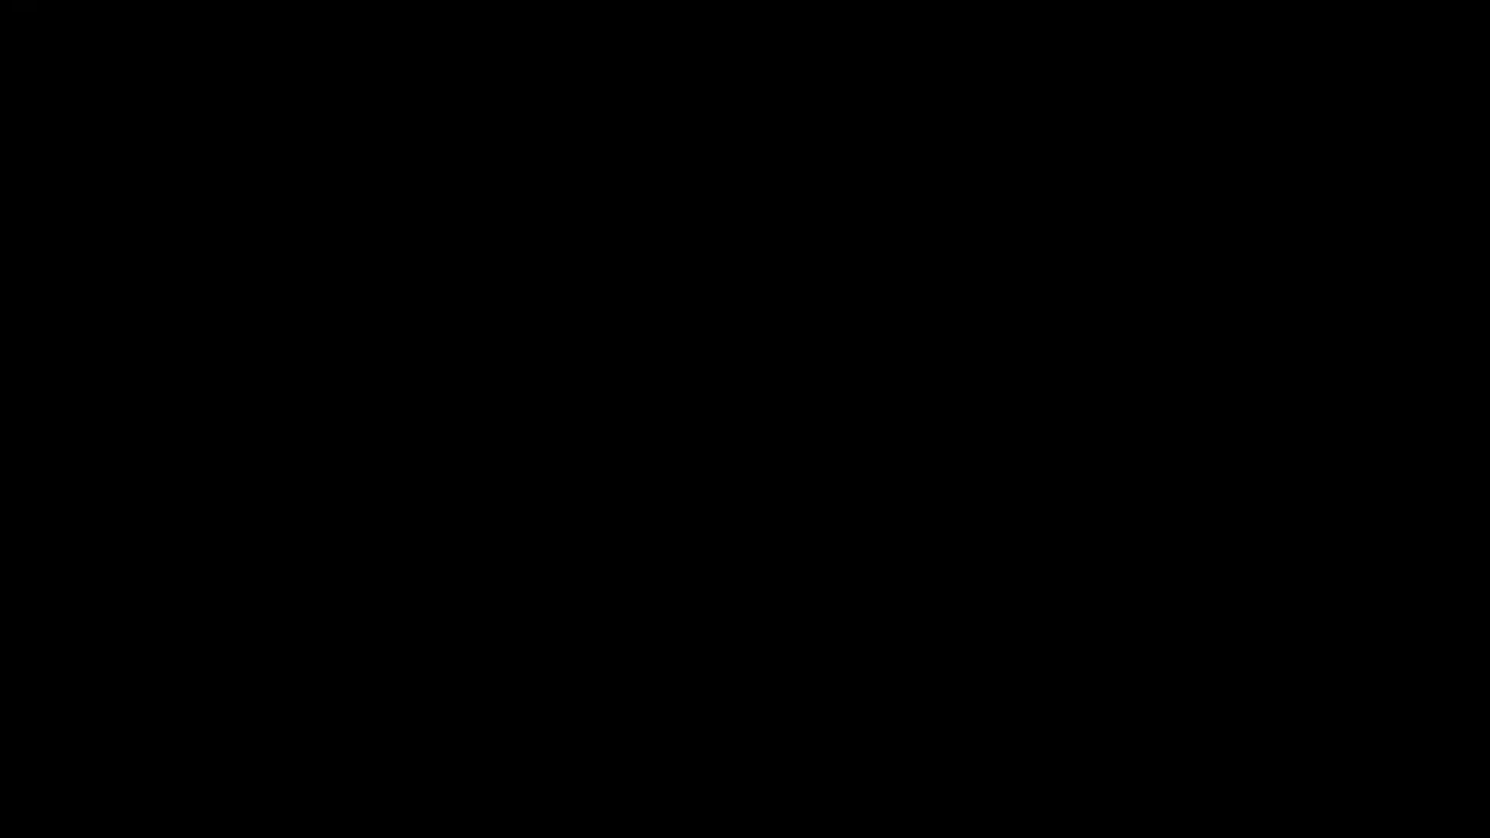
Scroll to the Results summary and expand it to its full text
scroll(1177, 472, down, 10)
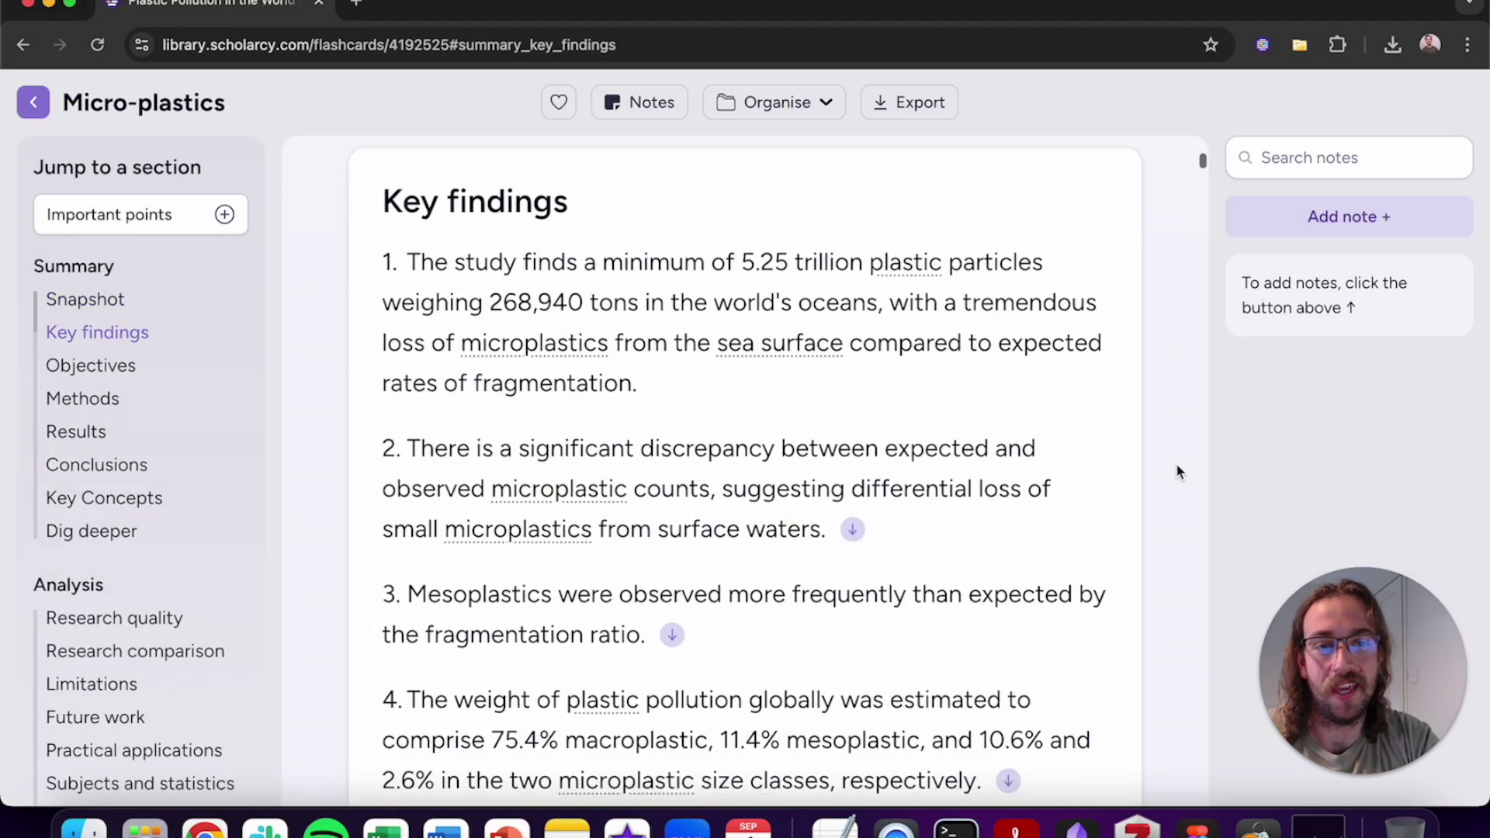
scroll(1177, 471, down, 8)
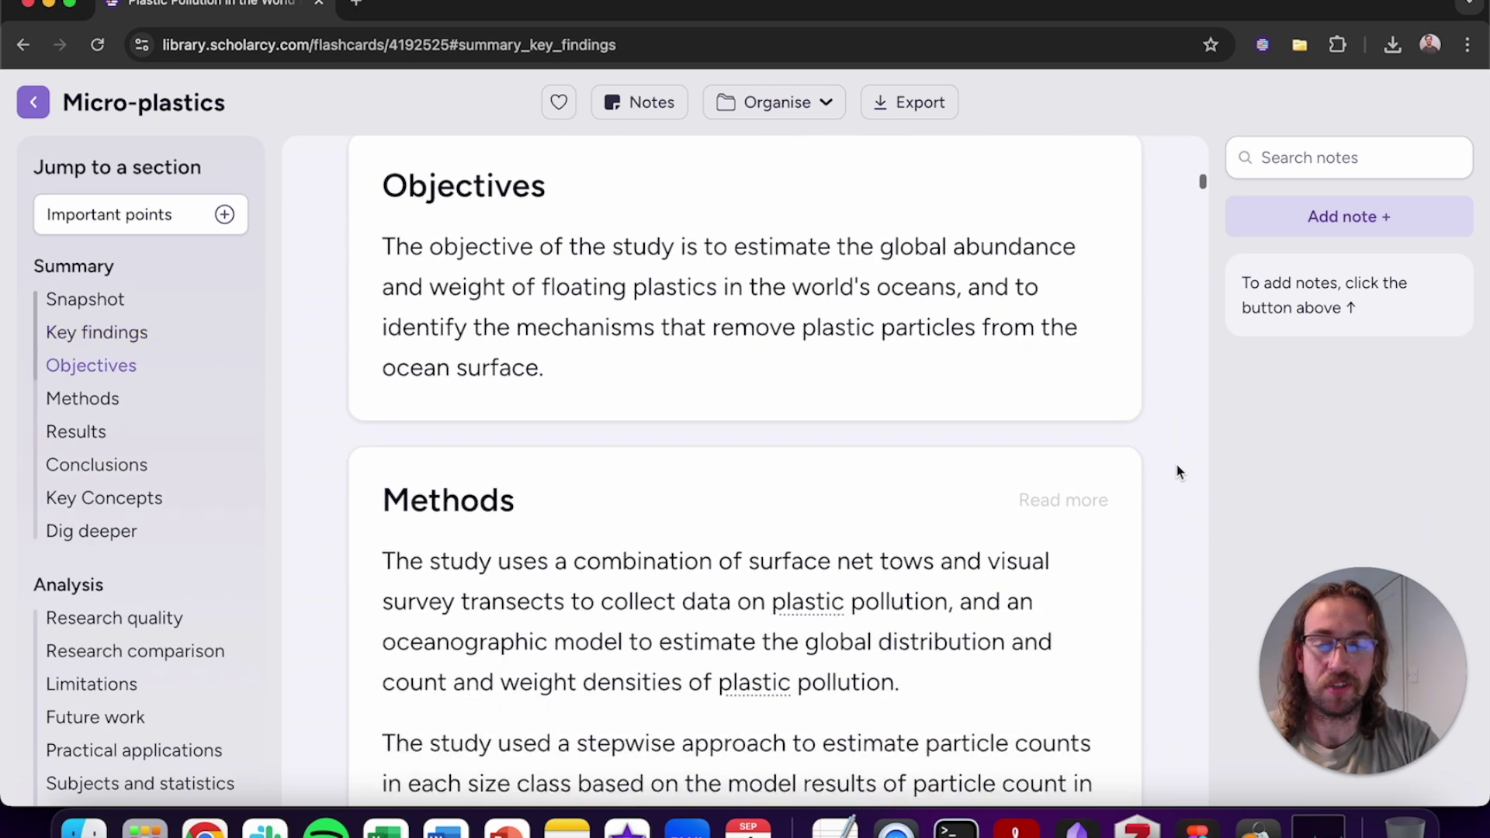
scroll(1177, 469, down, 9)
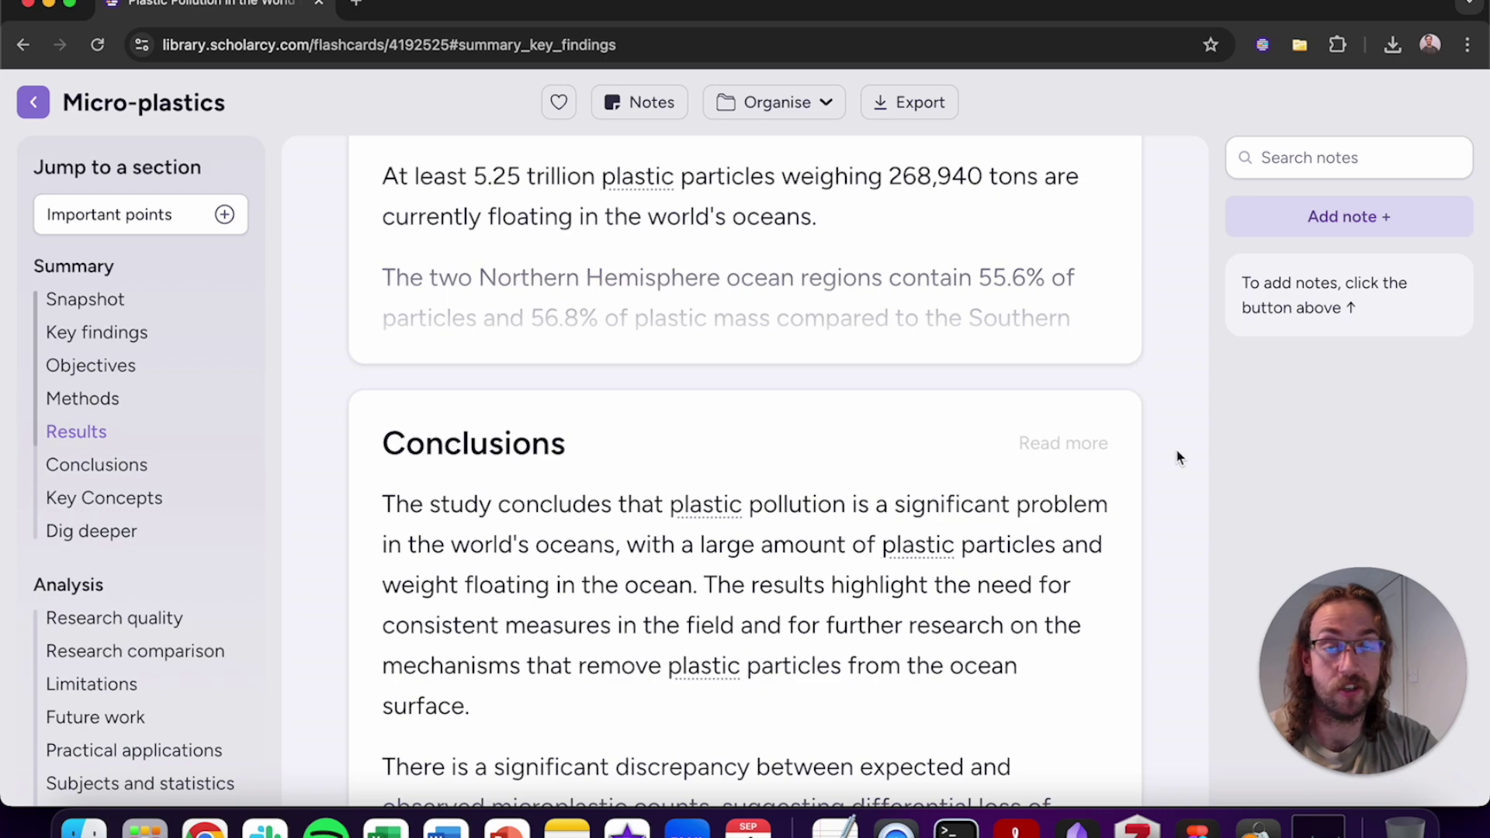
scroll(1165, 443, up, 4)
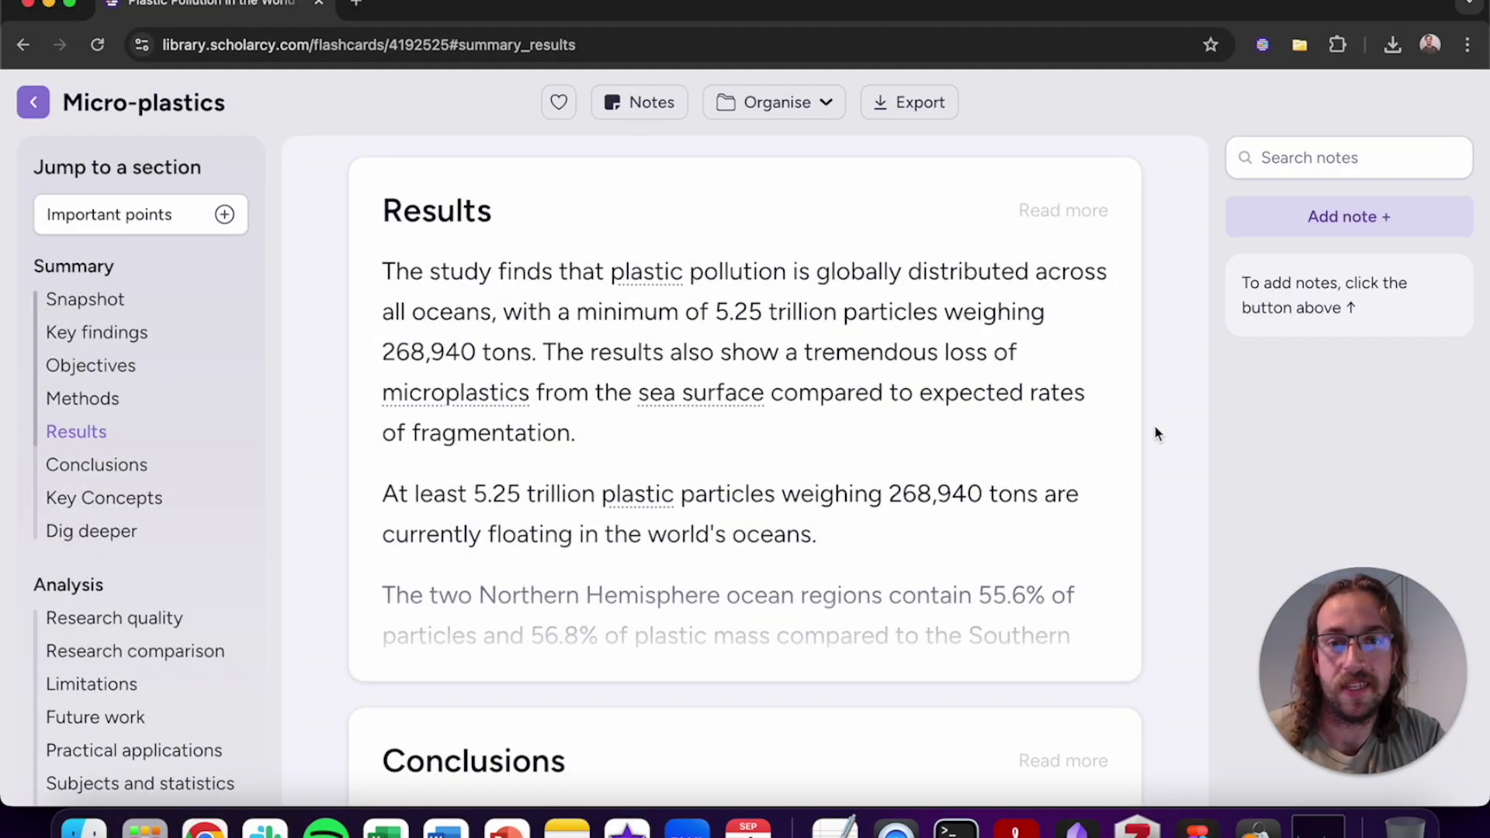
mouse_move(956, 623)
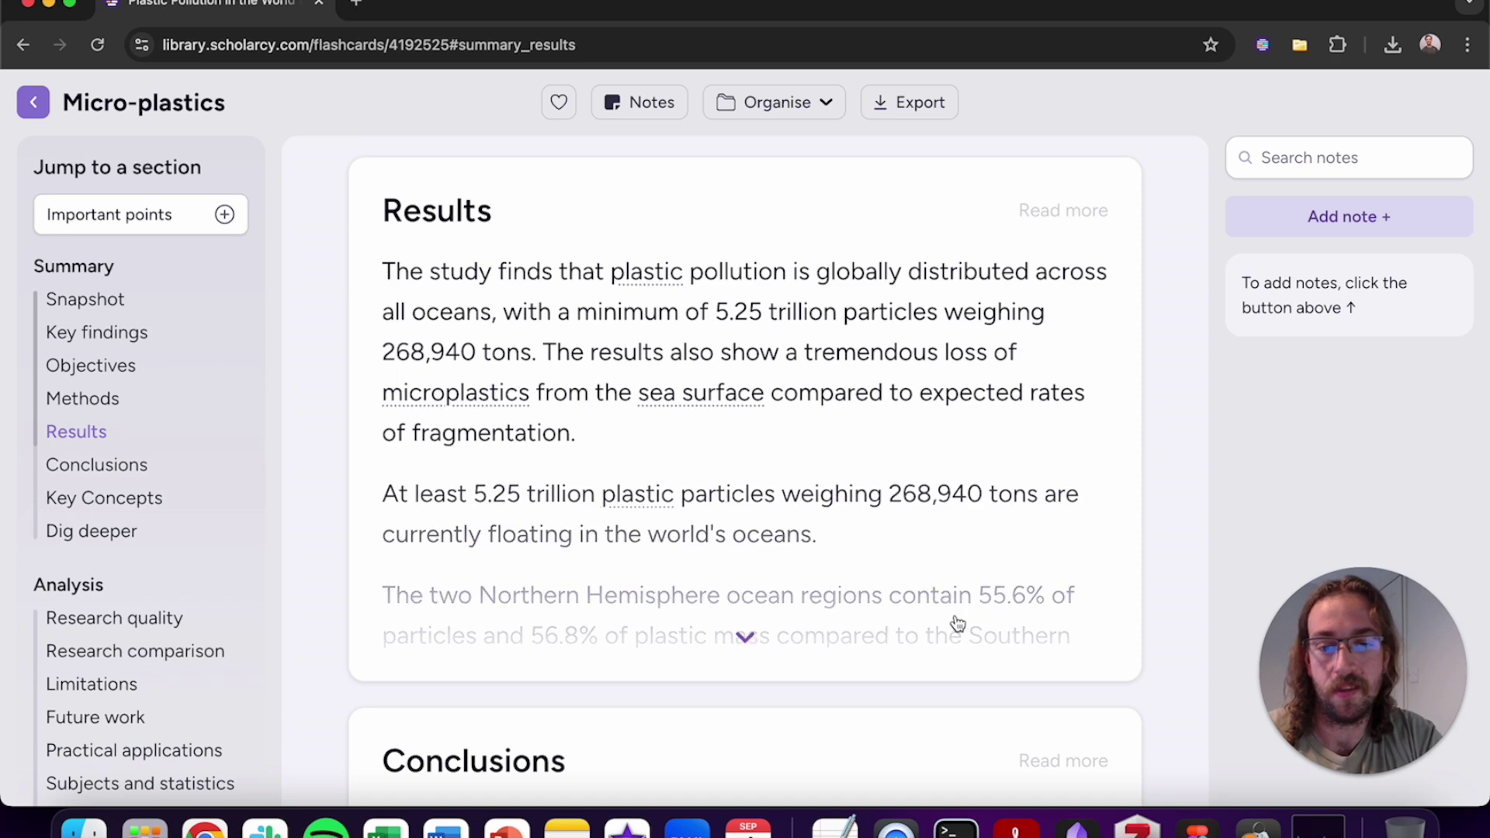
click(747, 638)
Jump to the Results passage in the paper's original text
scroll(750, 638, down, 2)
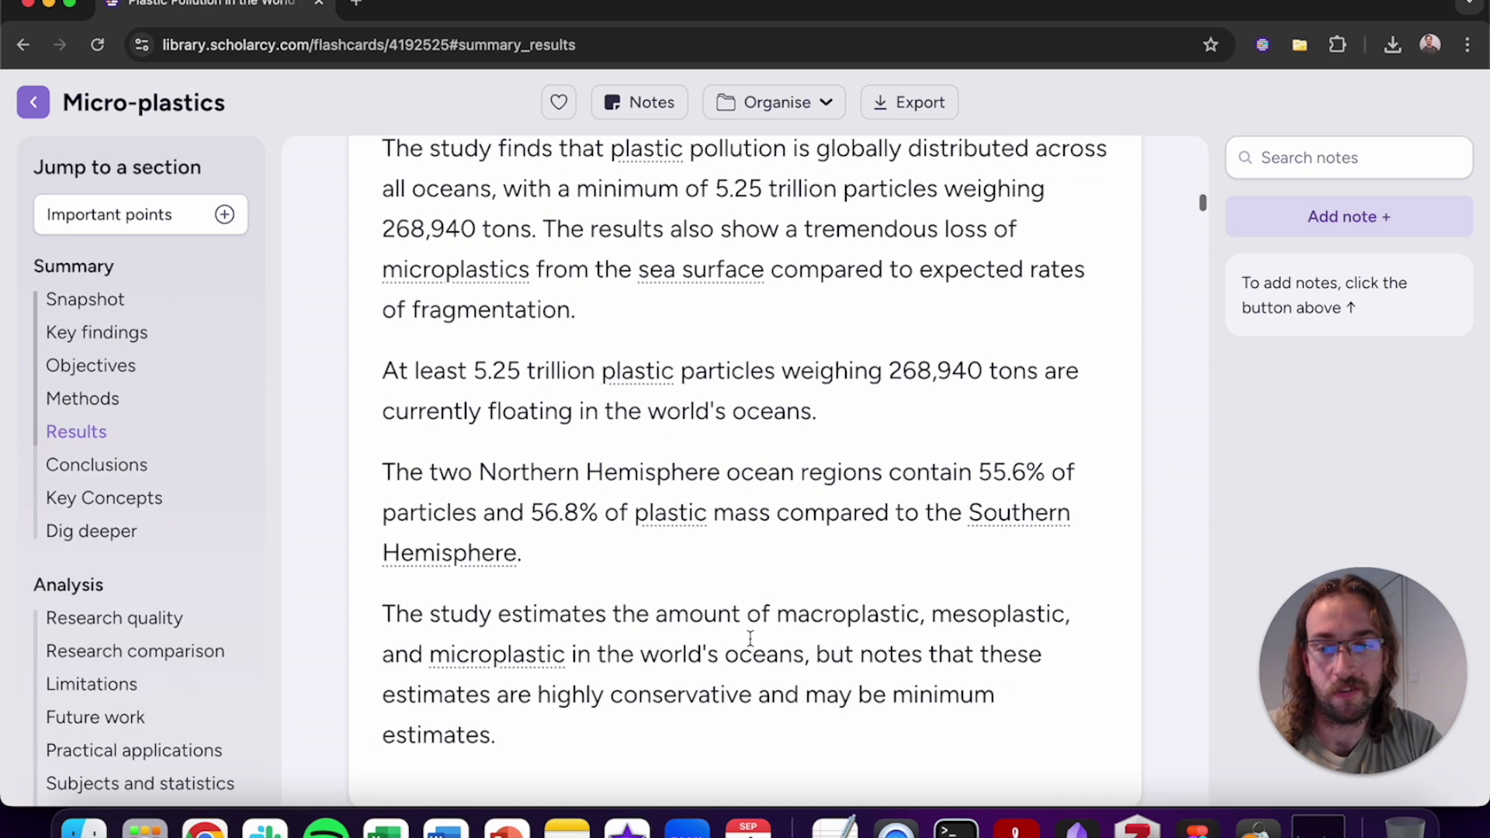
scroll(751, 635, up, 2)
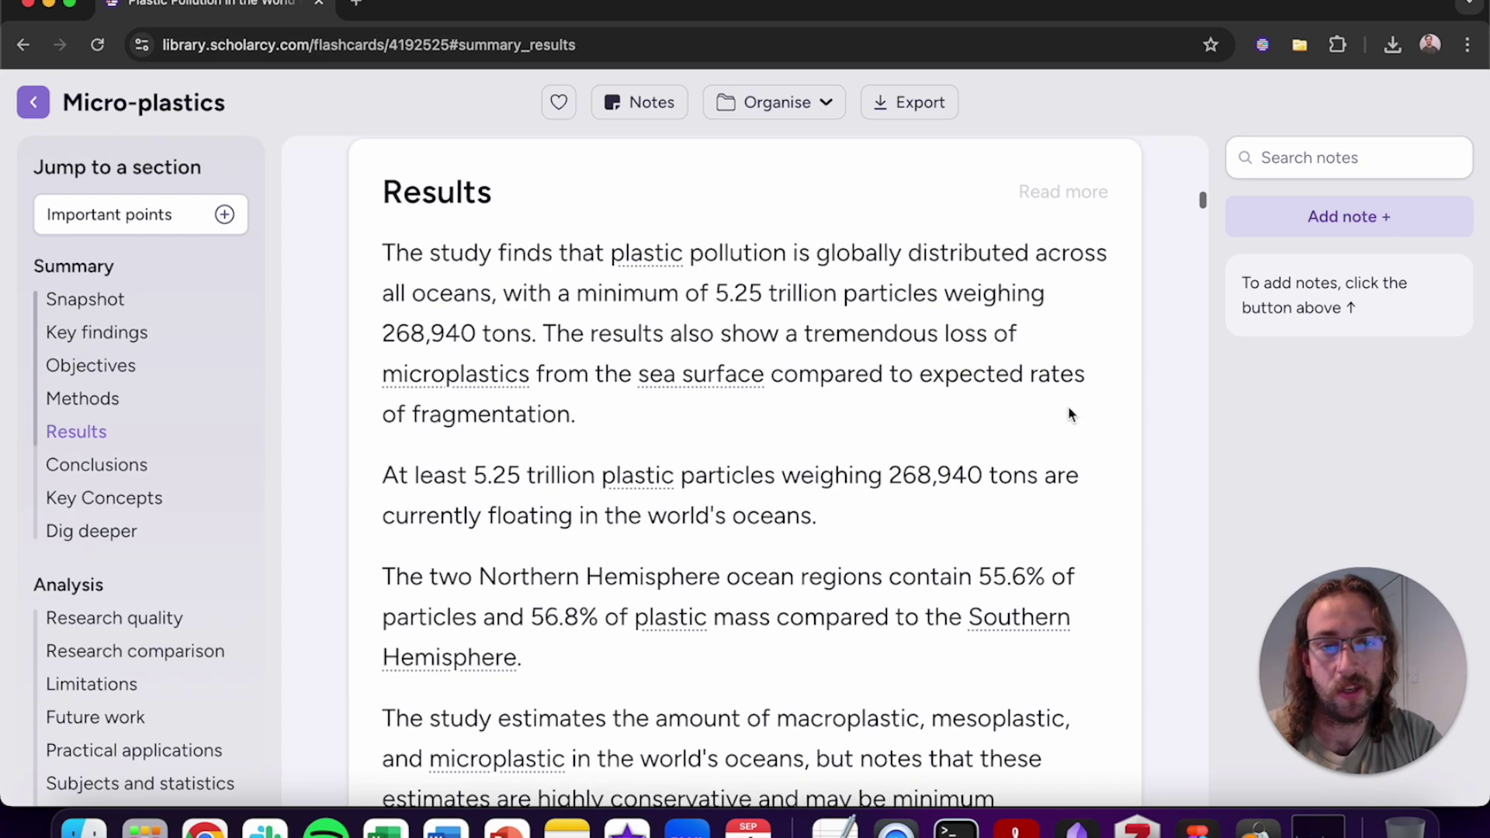
click(1064, 202)
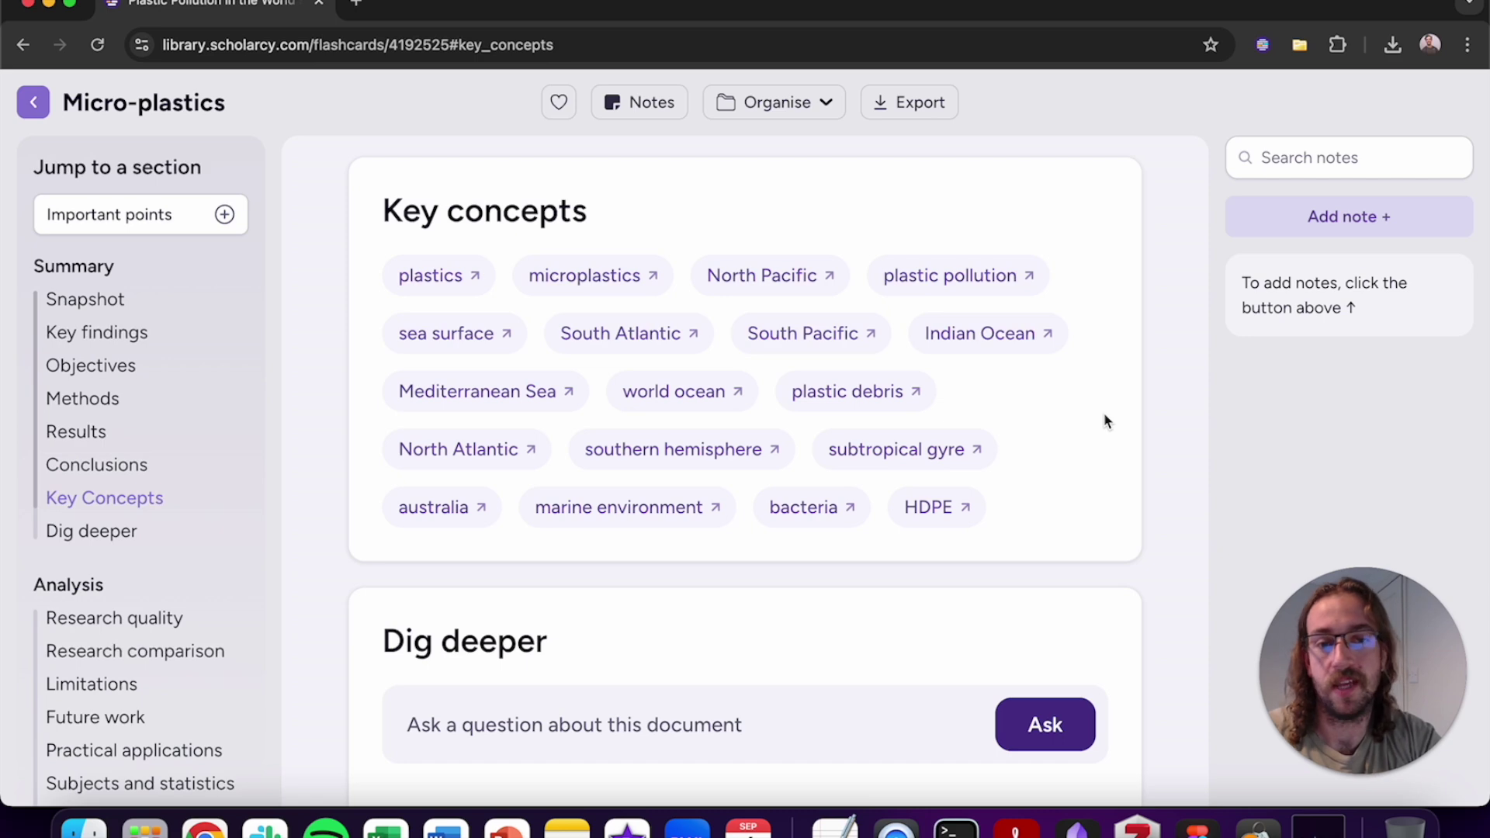
Look up the microplastics concept, then ask 'How many plastic particles were discovered?'
click(613, 276)
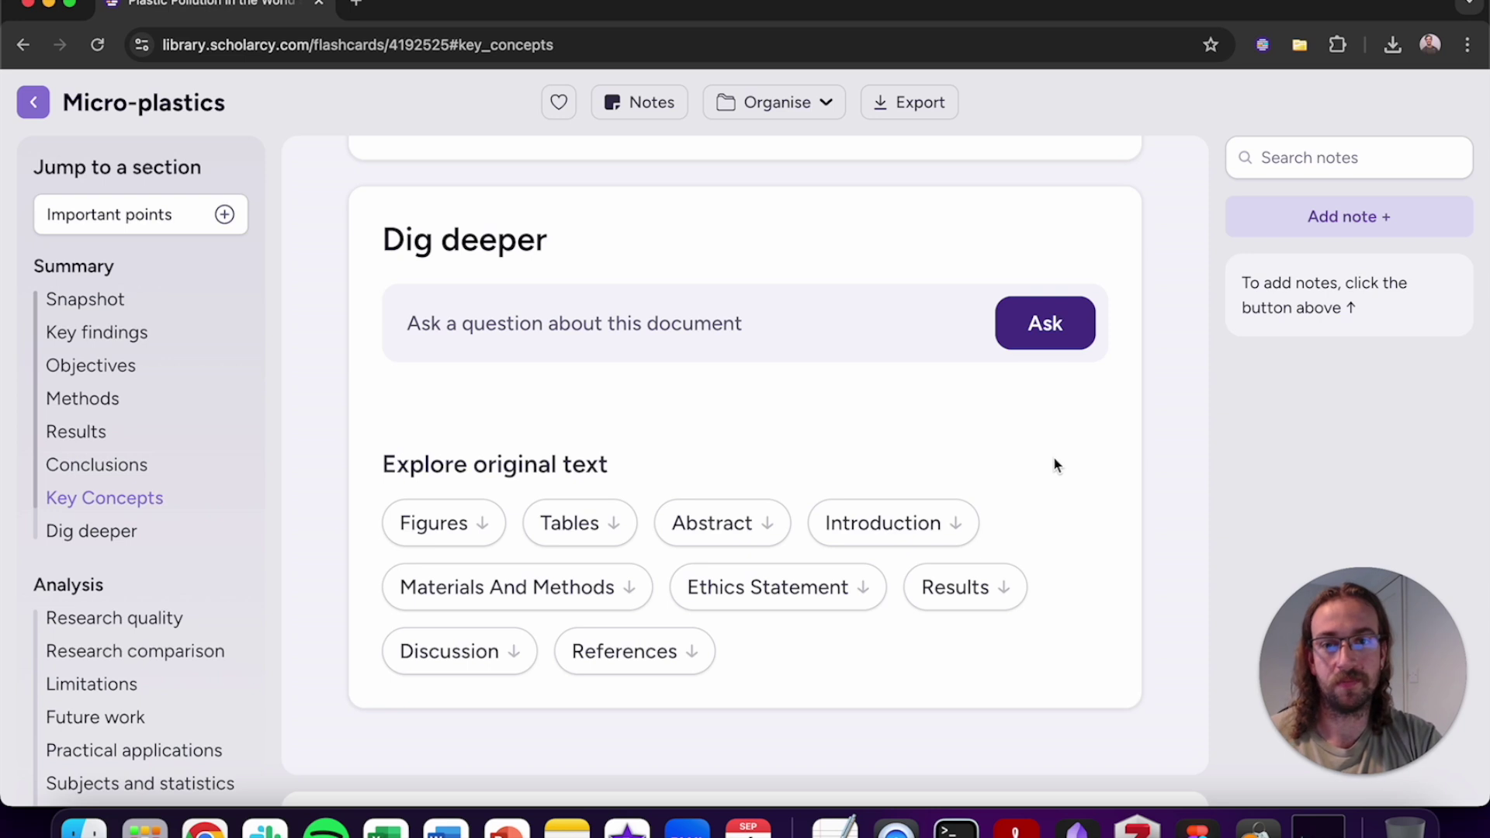
click(652, 323)
text(How many plastic particles were discovered?)
key(Return)
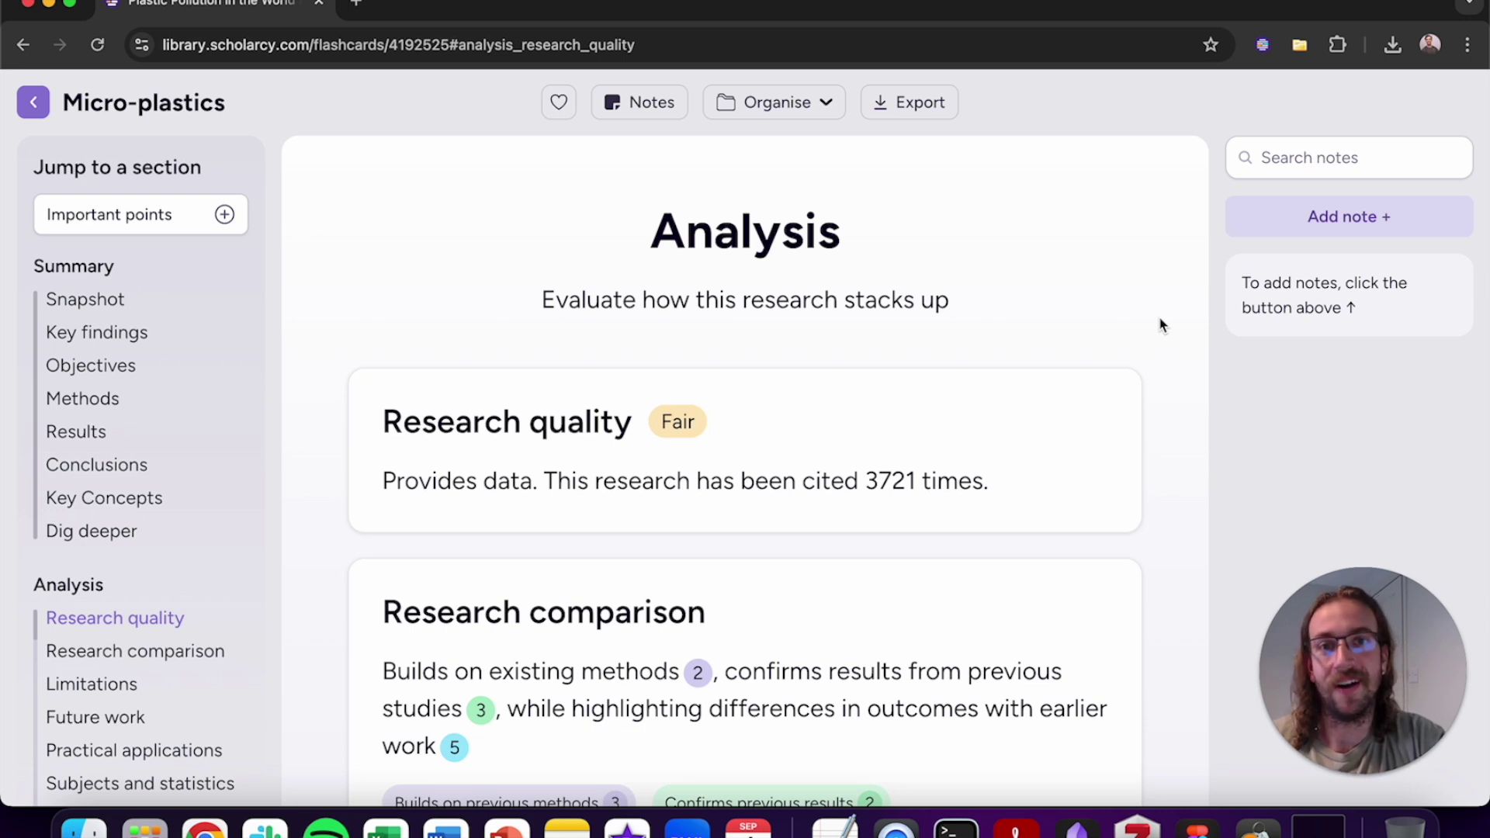
Scroll to Research comparison and show the 'Confirms previous results' quotes
scroll(1160, 323, down, 5)
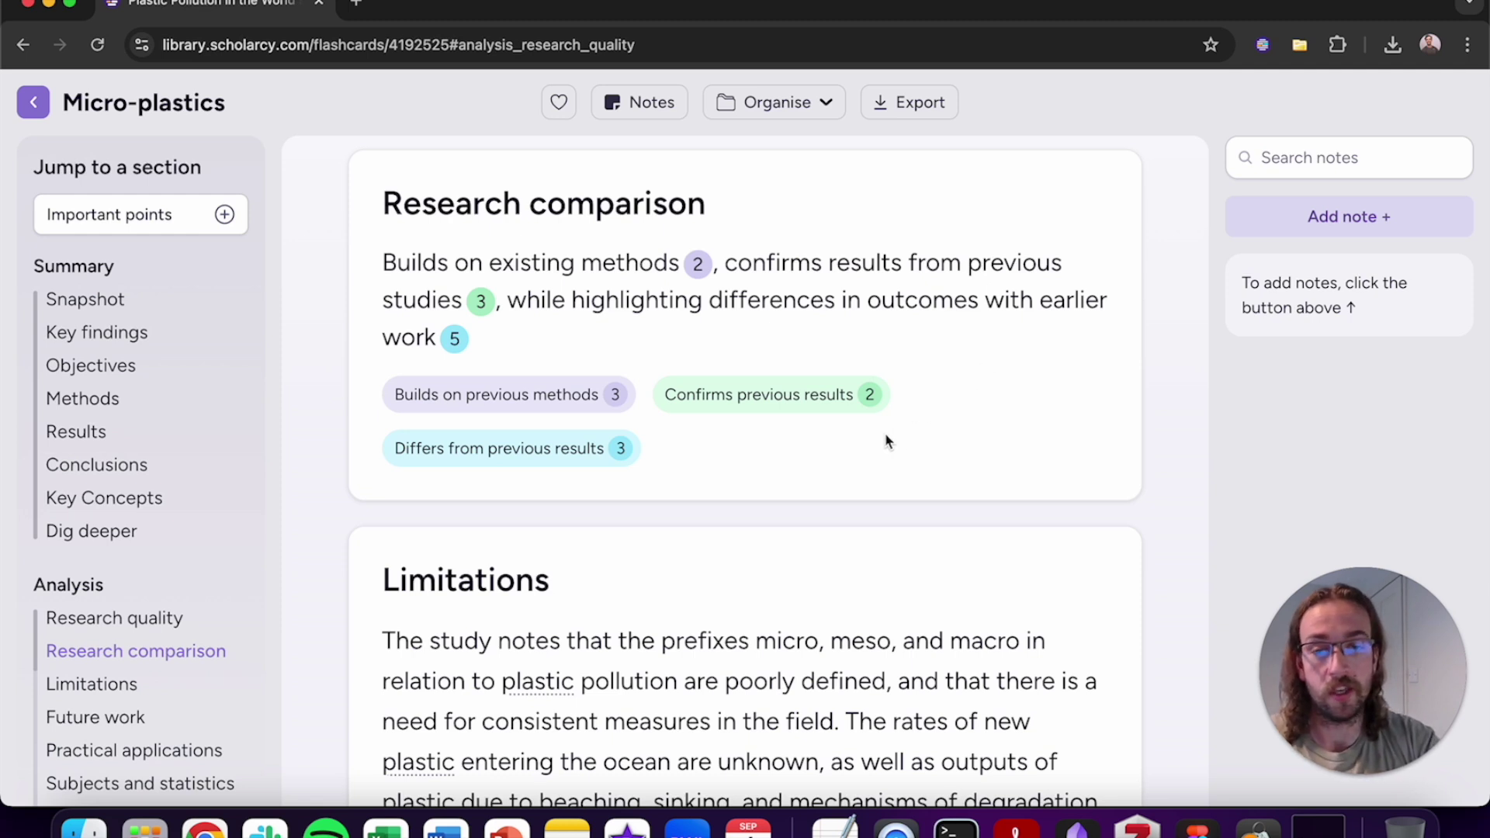
click(773, 405)
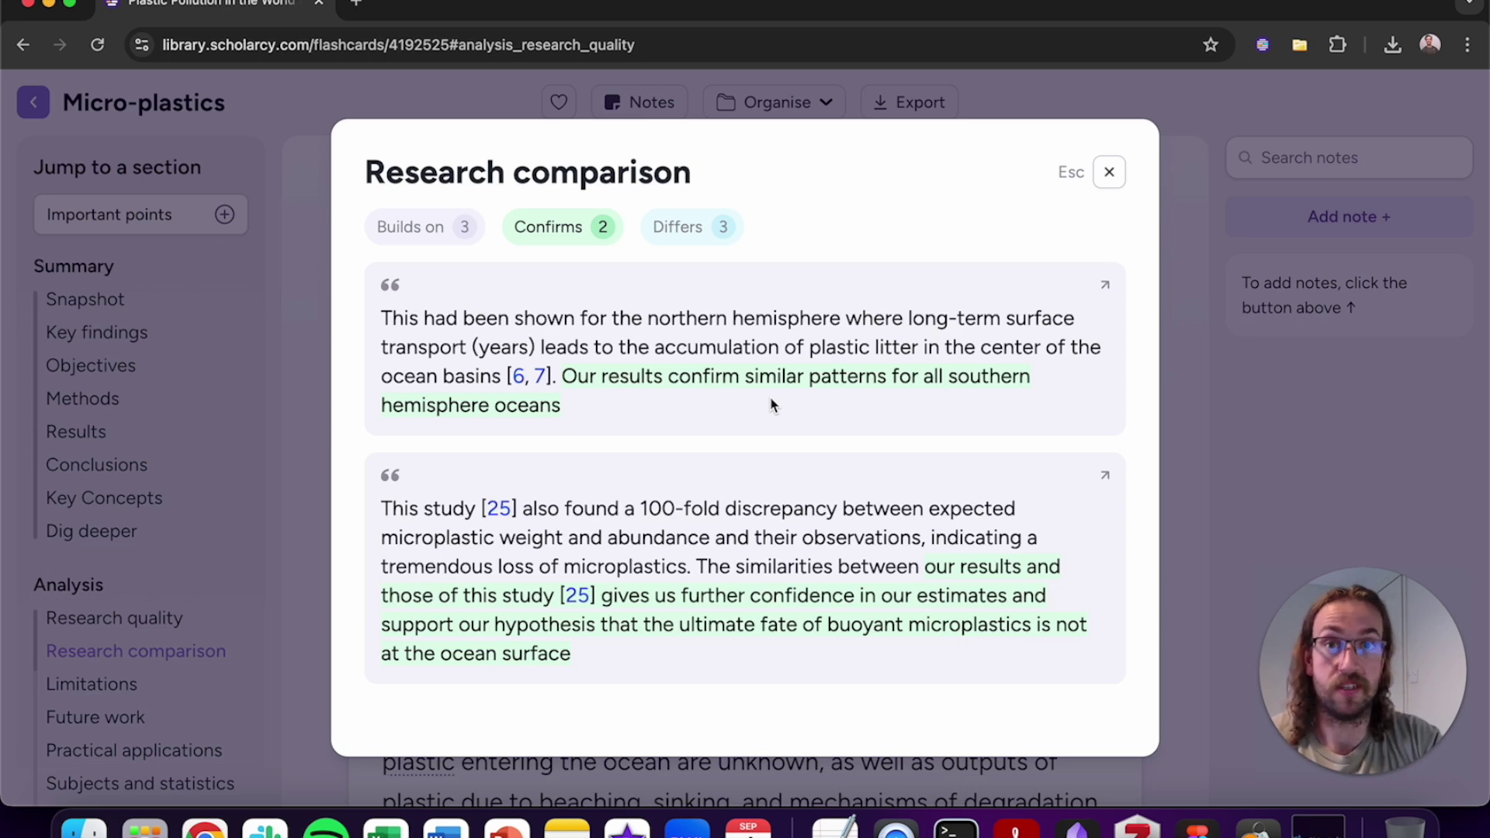
Switch the Research comparison quotes to the 'Builds on' tab
click(440, 233)
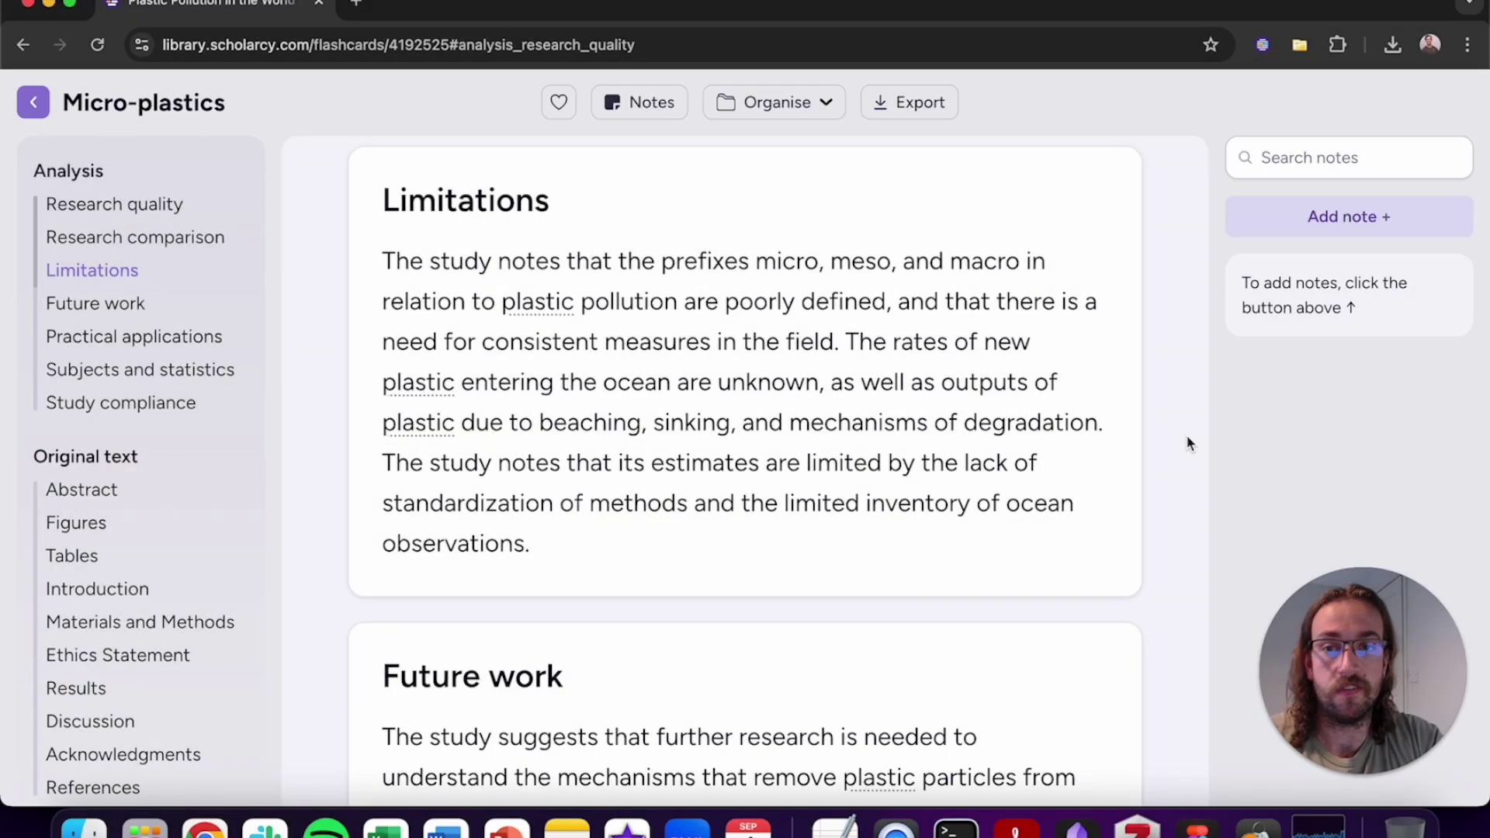
Scroll past Future work, Practical applications and Study Compliance to the original text's Abstract
scroll(1188, 443, down, 8)
scroll(1187, 443, down, 10)
scroll(1187, 443, down, 8)
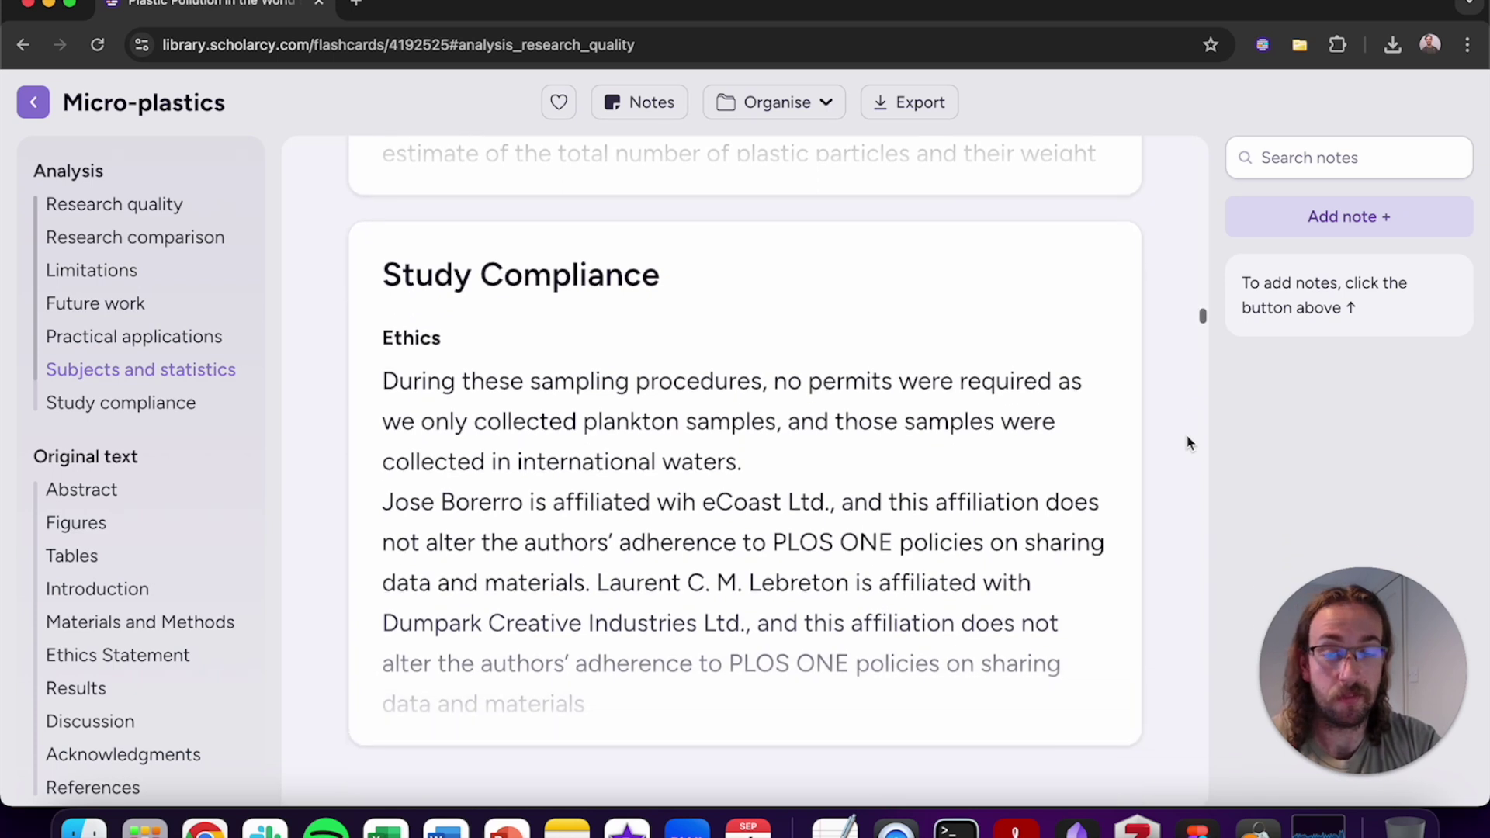
scroll(1188, 444, down, 1)
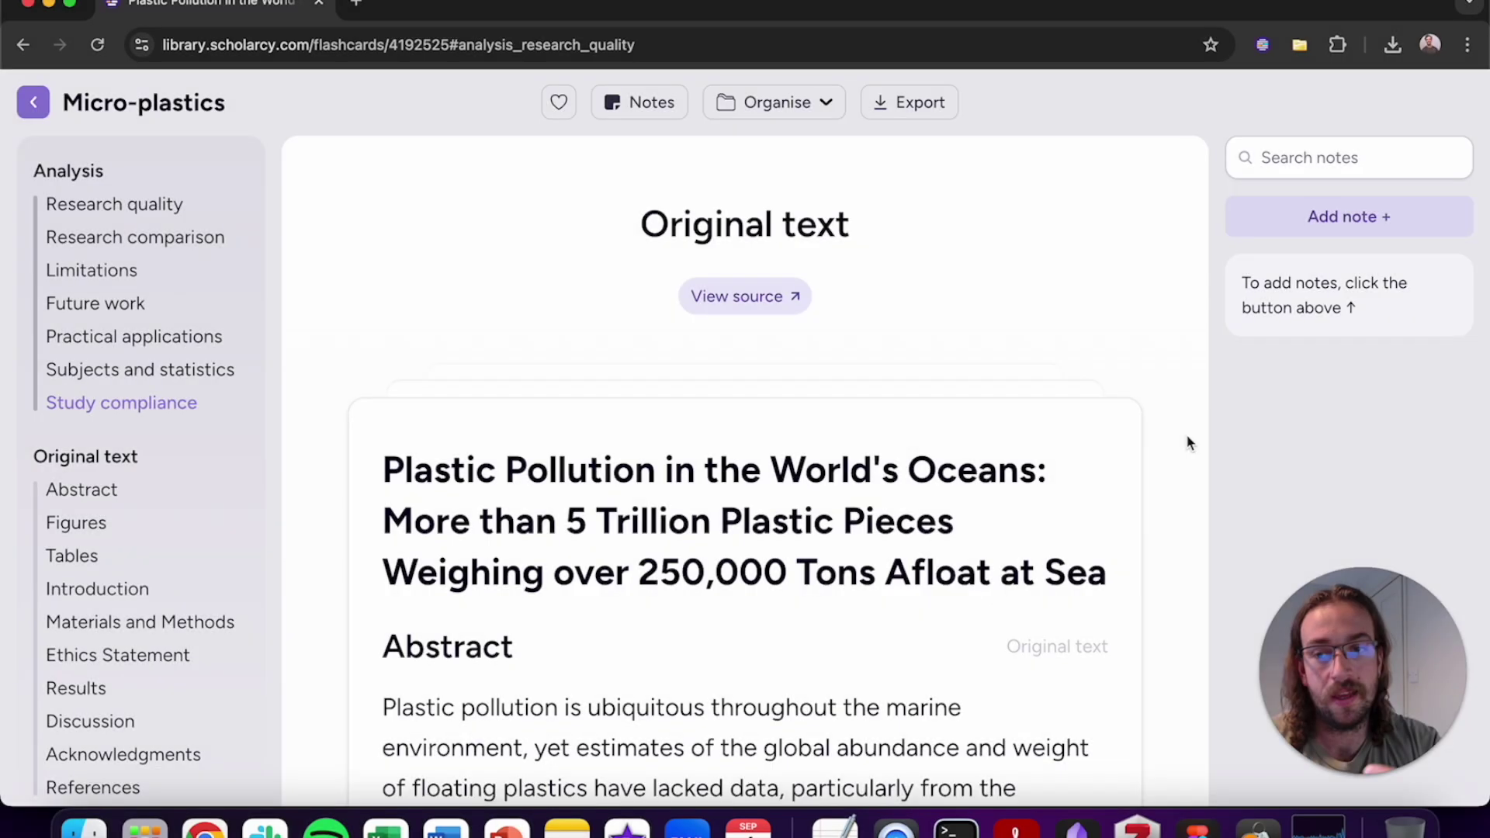
scroll(1188, 444, down, 6)
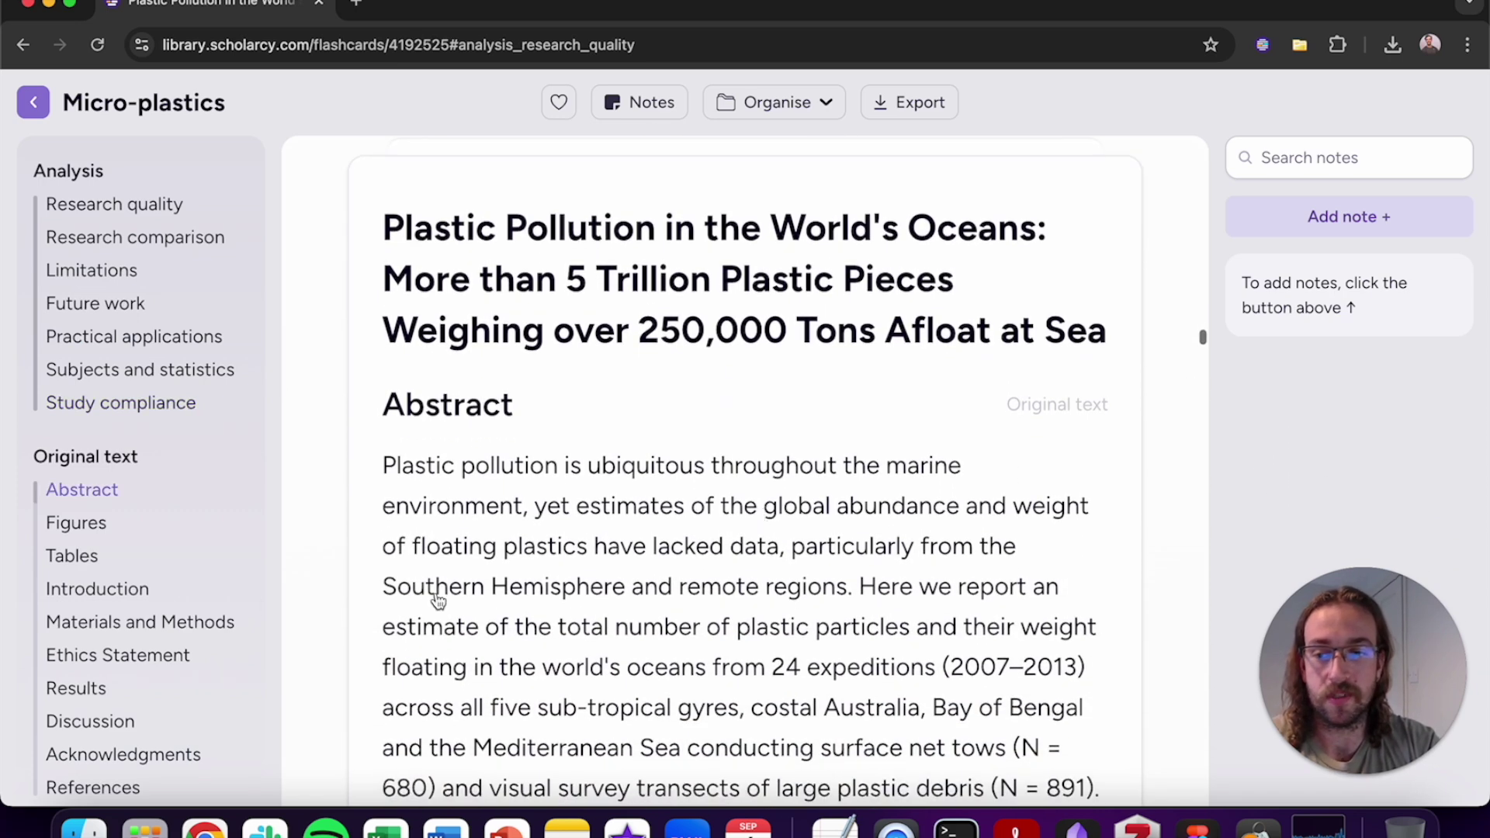
View the paper's Figures and Tables sections, then scroll back toward the top
click(100, 527)
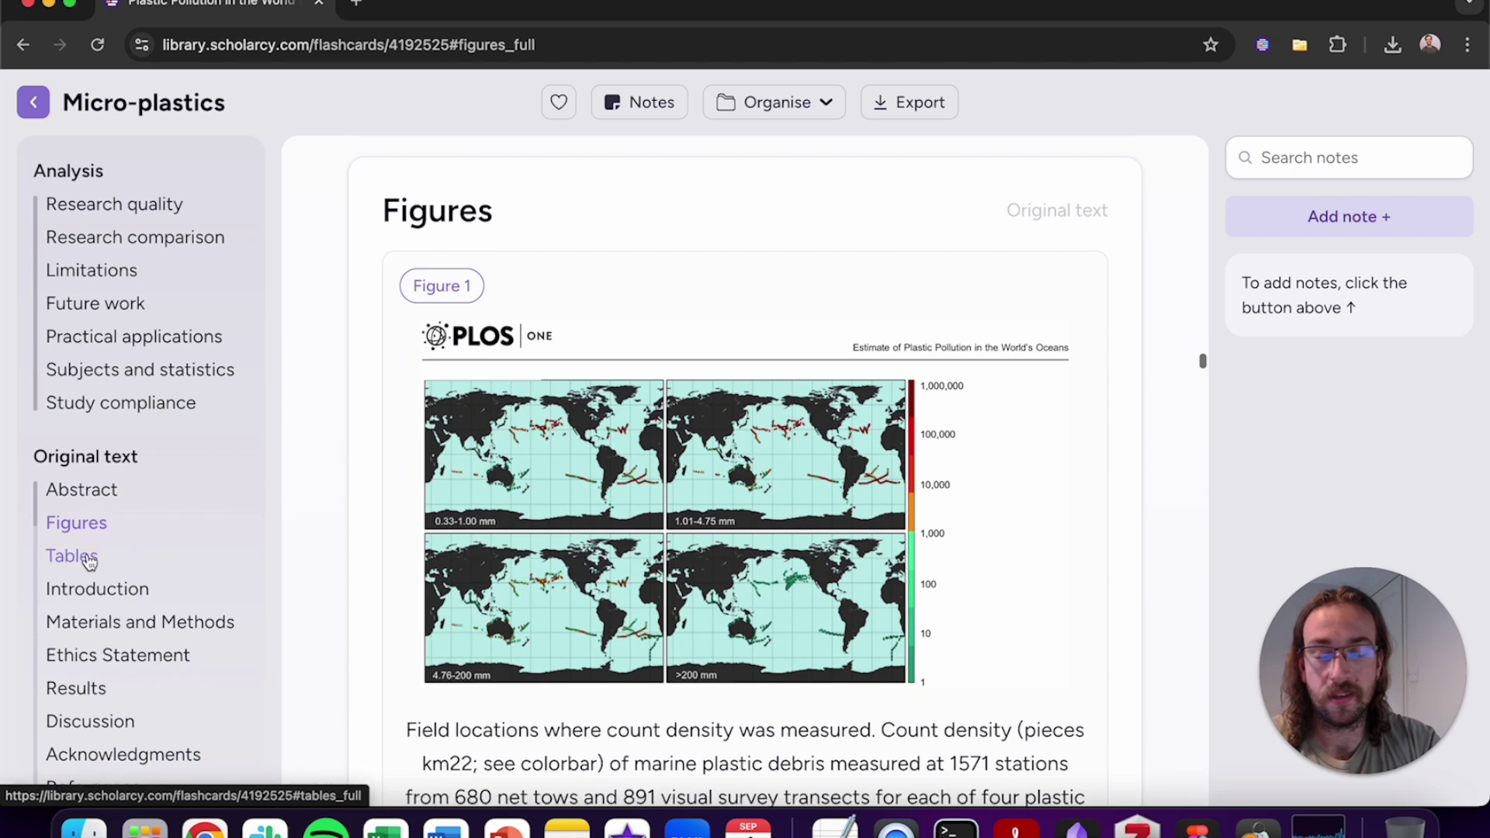
click(92, 559)
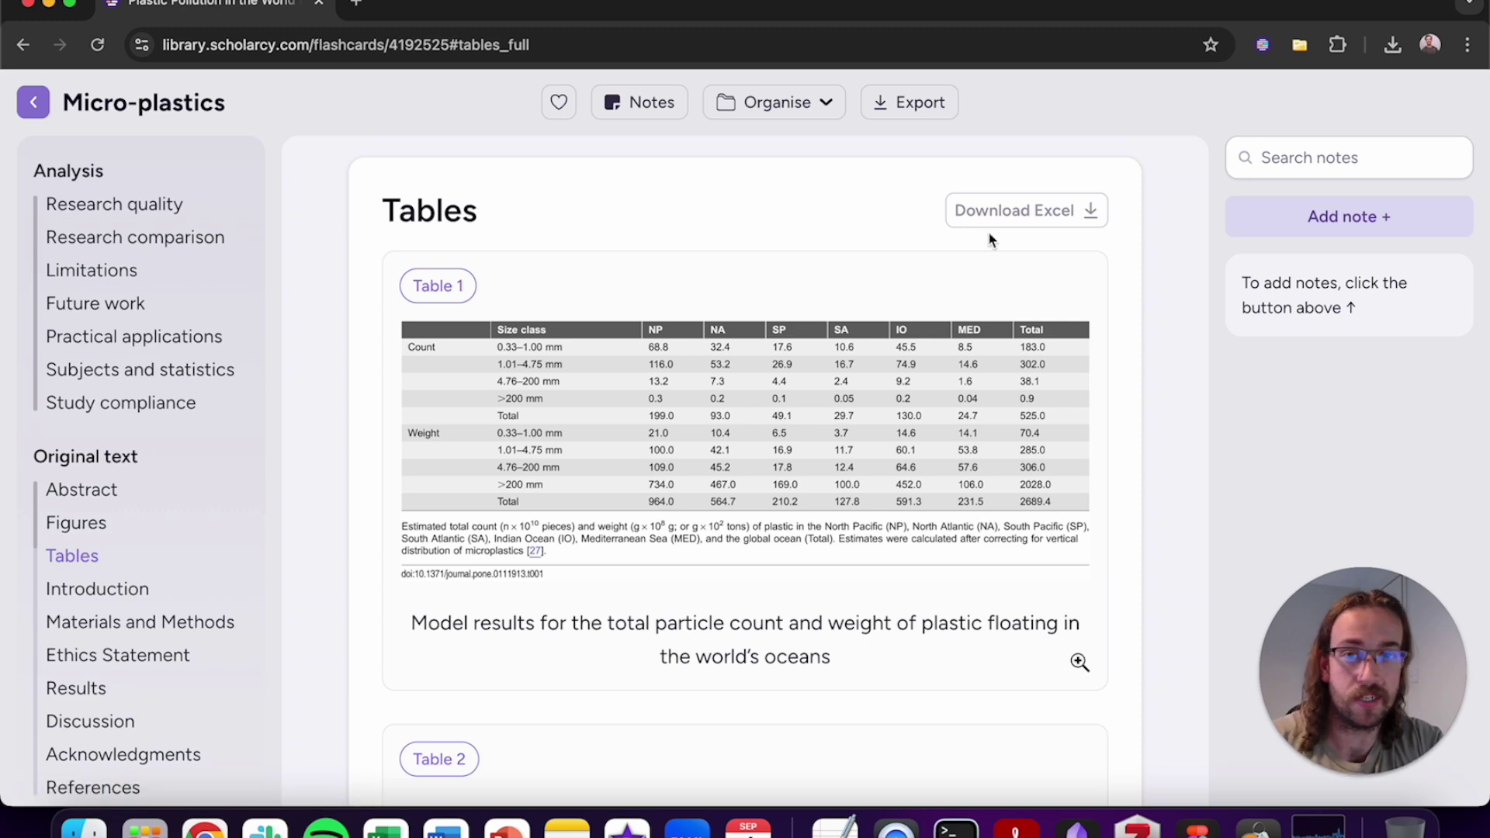
scroll(796, 223, up, 15)
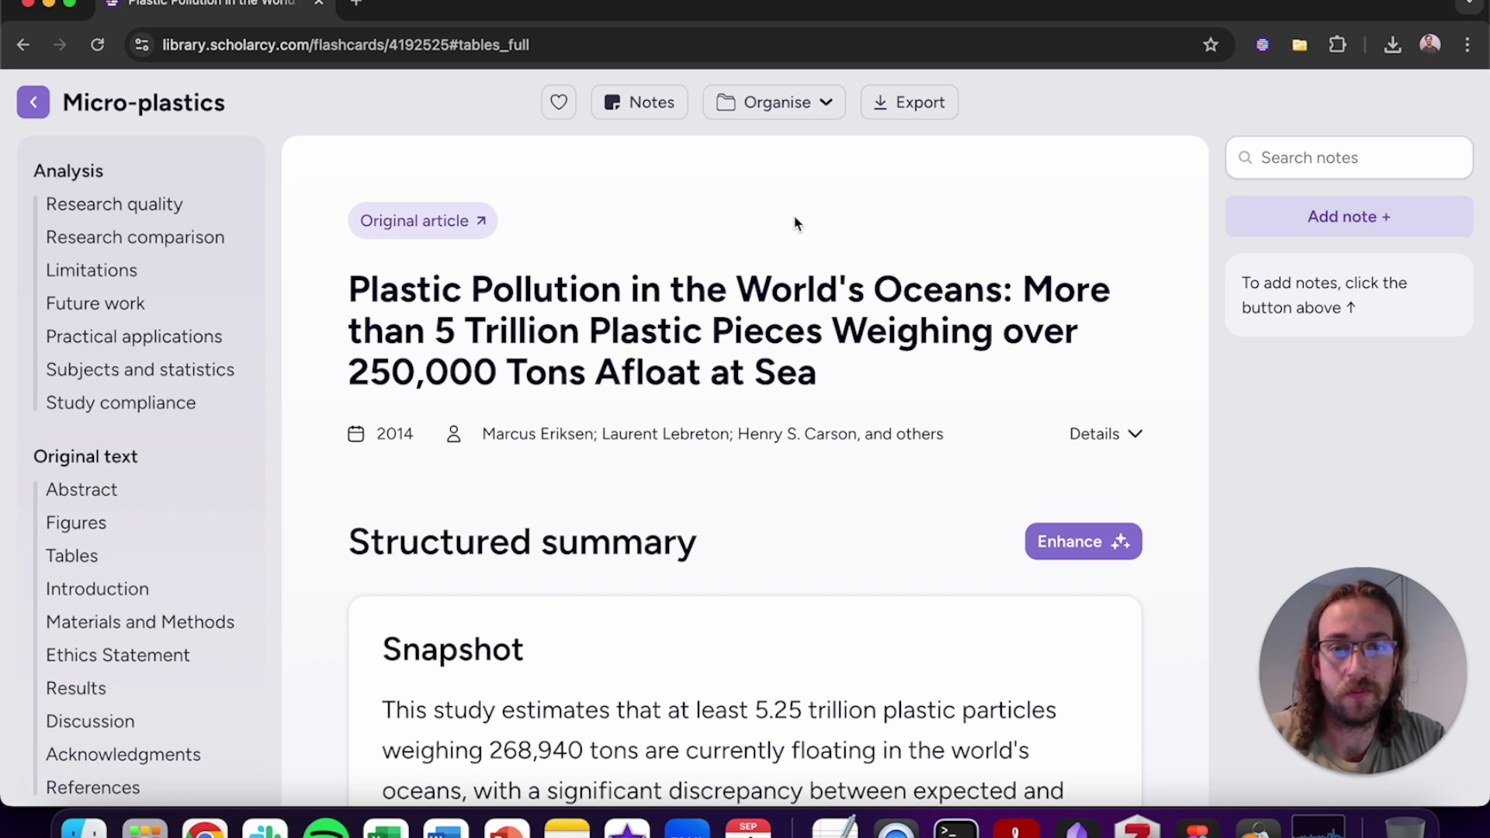
Show the Export format list and the flashcard's move/delete options menu
click(902, 115)
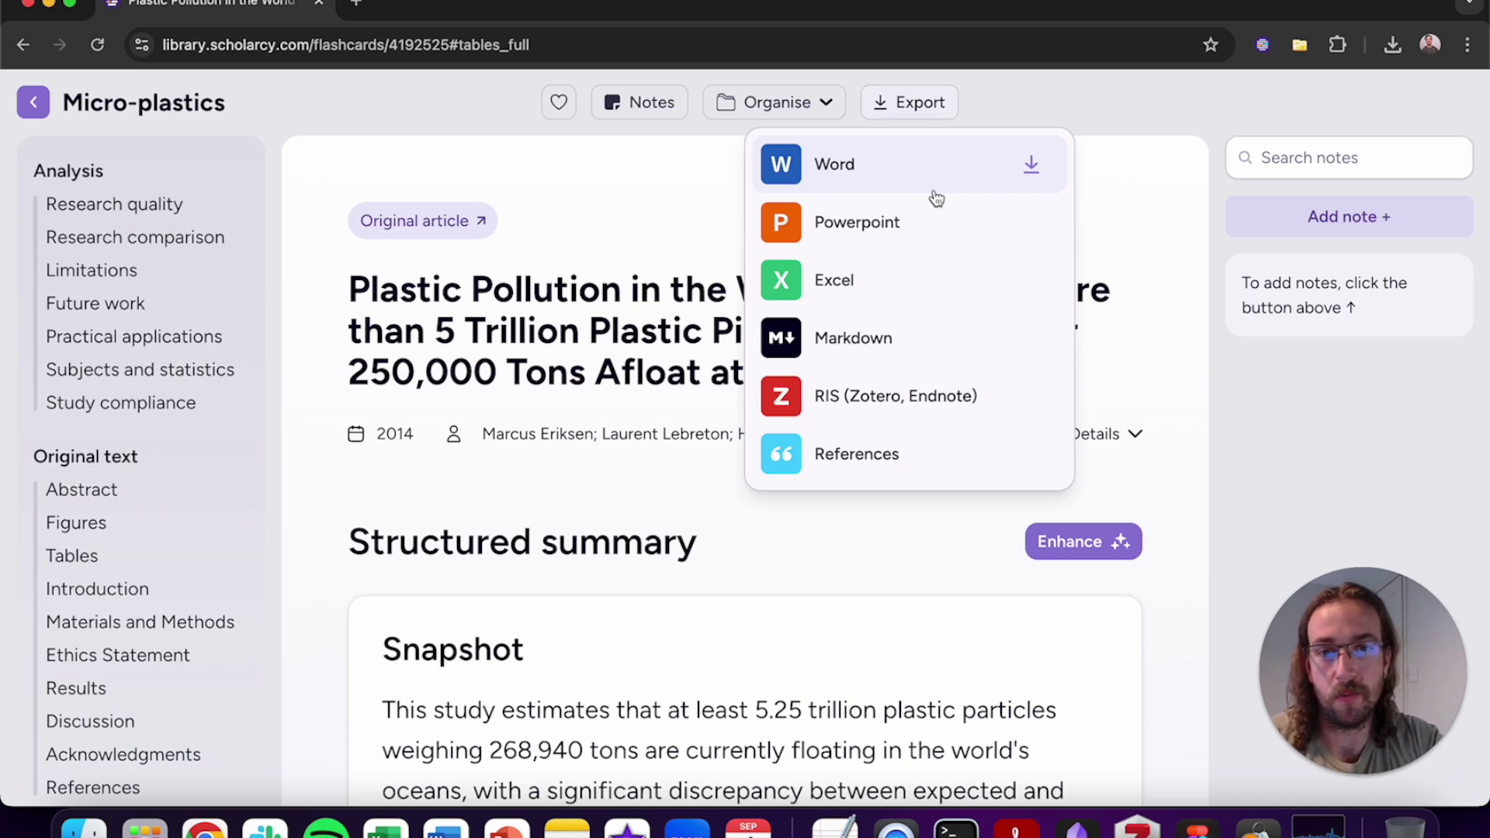
click(821, 109)
click(838, 158)
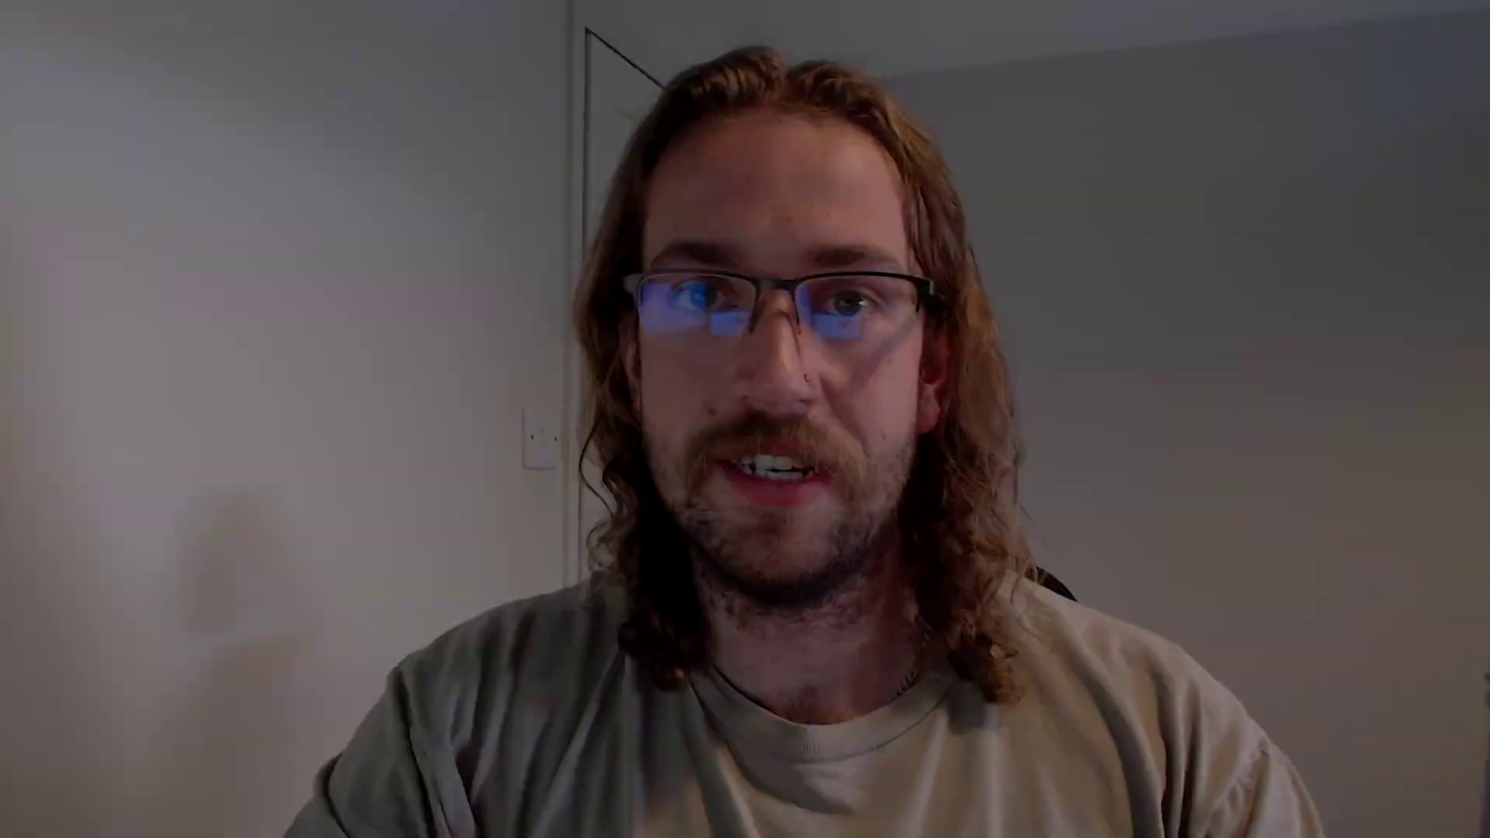